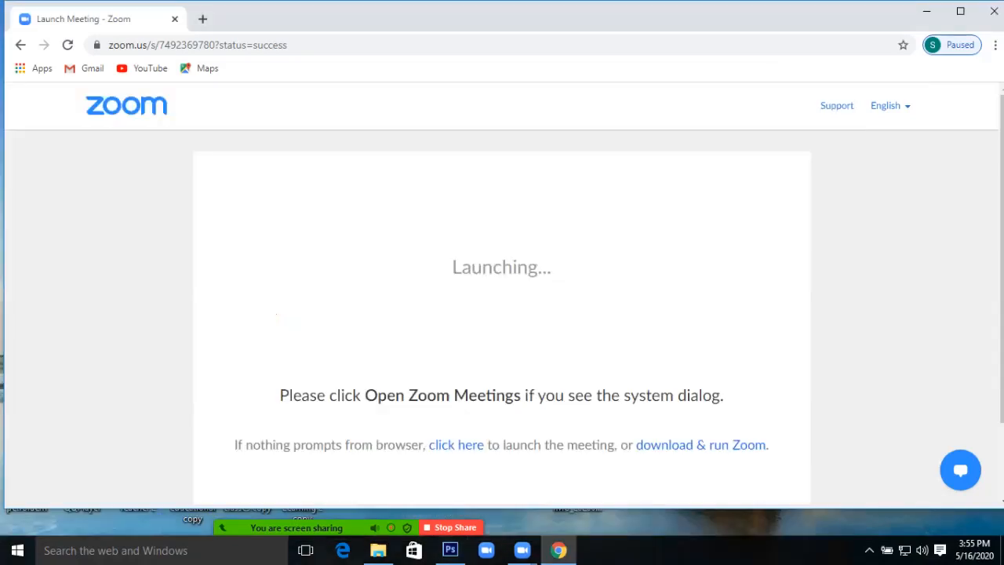
# Bring up the Zoom 'Launching...' meeting page in Chrome
pyautogui.moveTo(276, 314); pyautogui.dragTo(475, 539)
# Create a new A6 document, 105 × 148 mm at 300 ppi with a white background
pyautogui.click(450, 550)
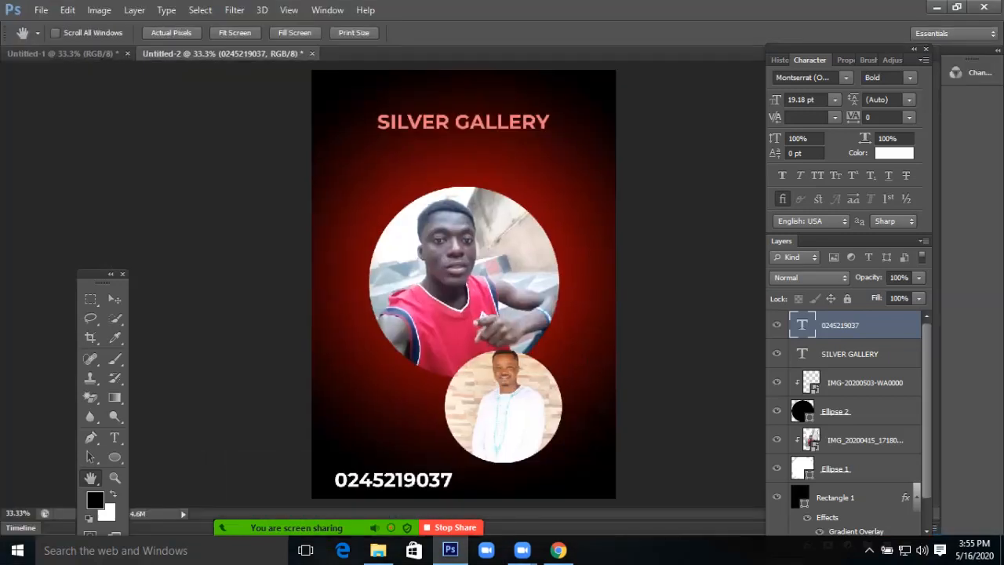
pyautogui.hotkey('ctrl', 'n')
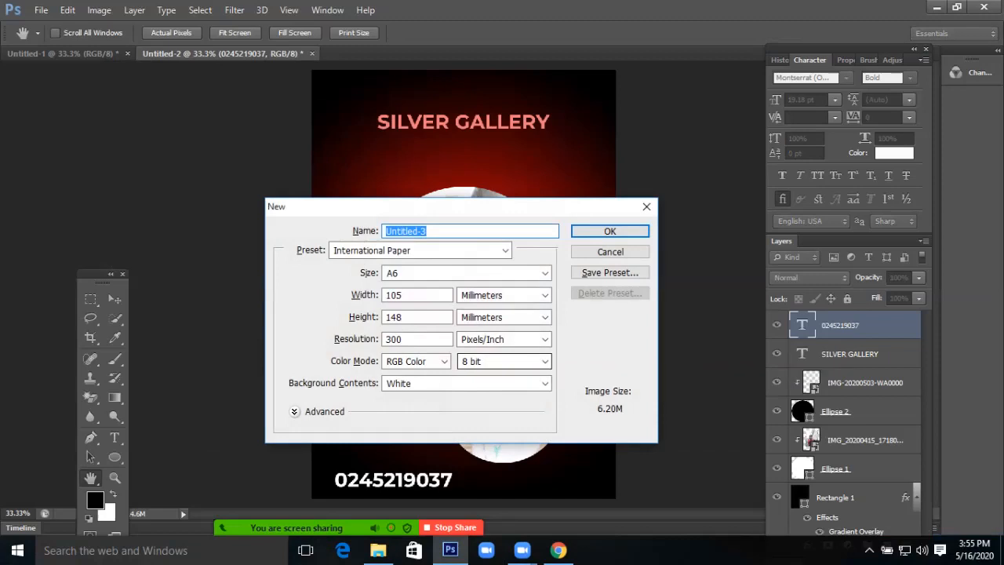
pyautogui.press('Return')
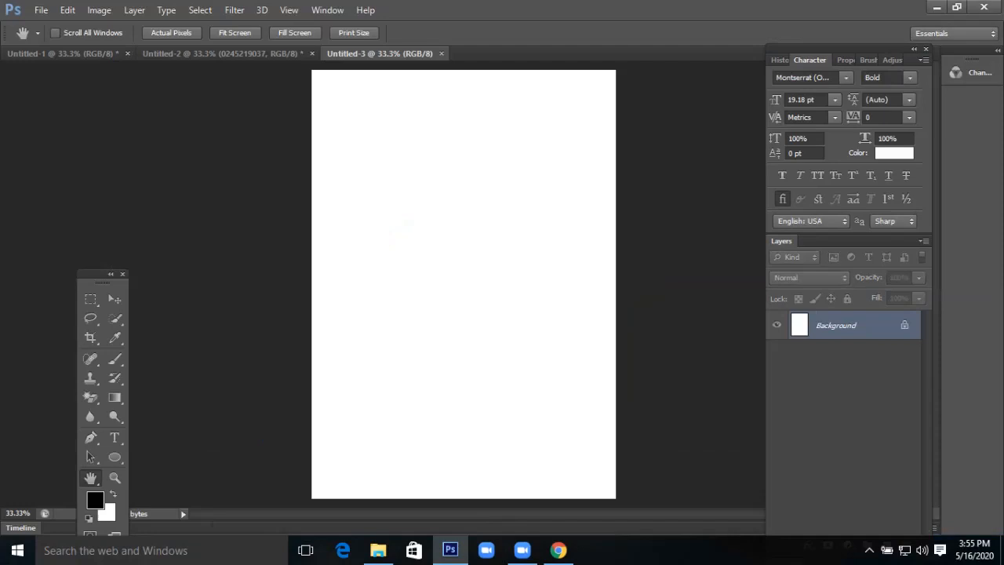
# Make the Gradient Tool the active tool
pyautogui.moveTo(358, 184); pyautogui.dragTo(598, 501)
pyautogui.moveTo(258, 131); pyautogui.dragTo(690, 450)
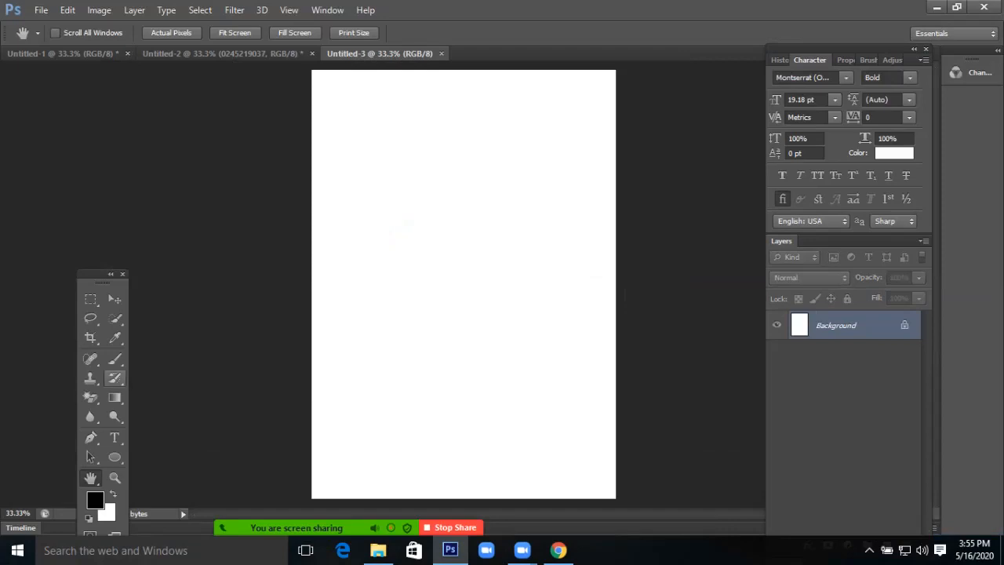
pyautogui.click(115, 397)
pyautogui.rightClick(115, 397)
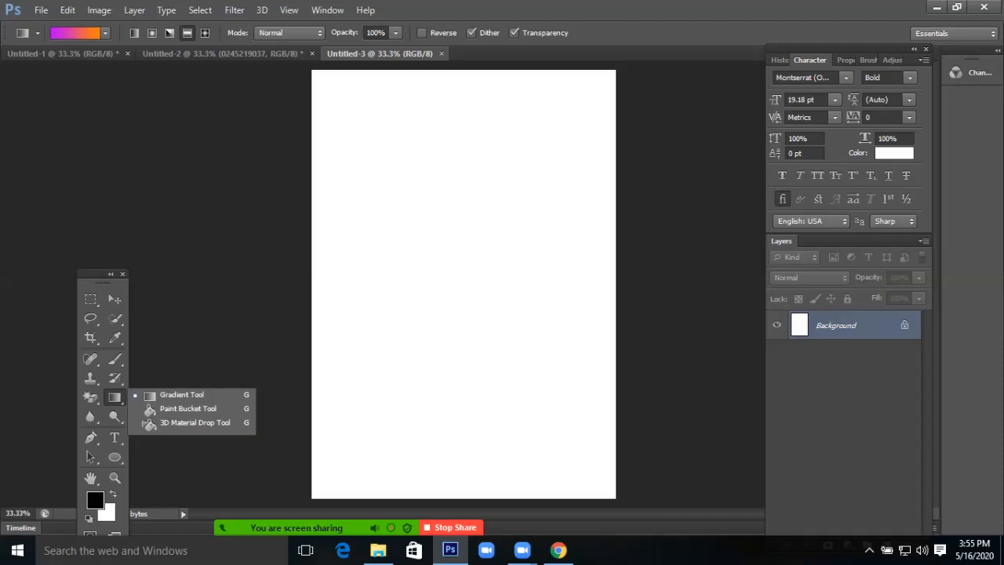
pyautogui.click(182, 396)
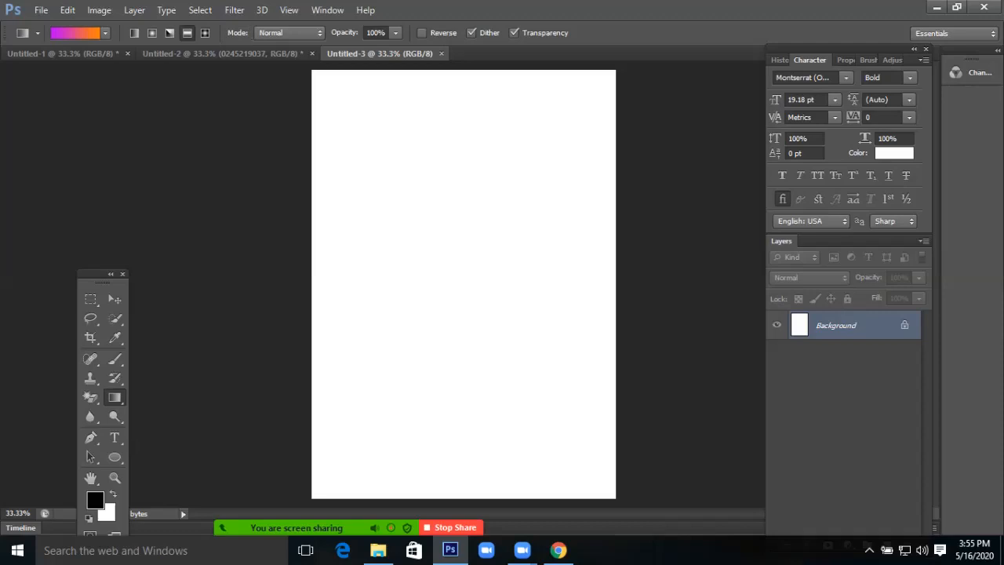
# After trying several presets, choose the Blue, Red, Yellow gradient in the Gradient Editor
pyautogui.click(76, 32)
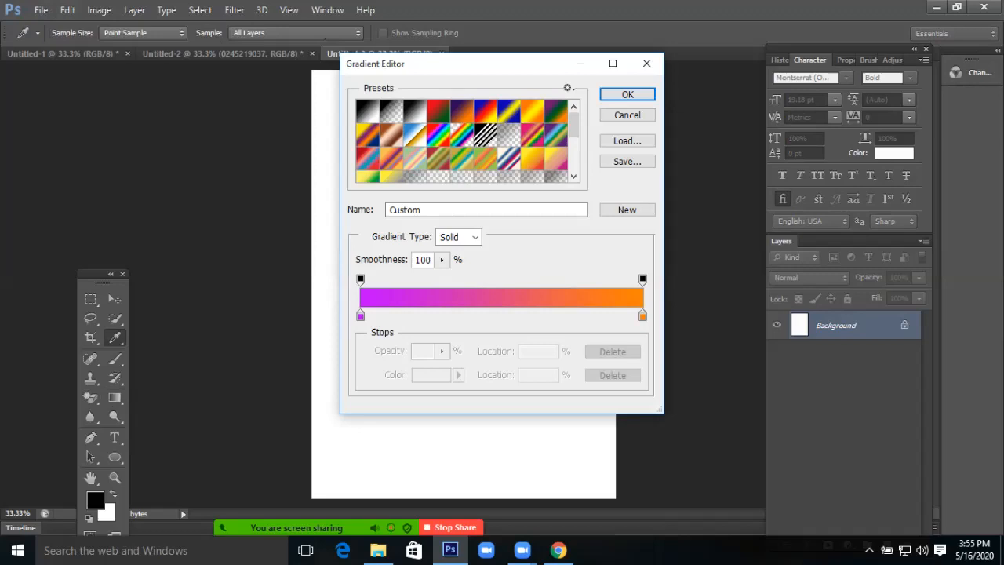
pyautogui.click(438, 111)
pyautogui.click(462, 111)
pyautogui.click(509, 111)
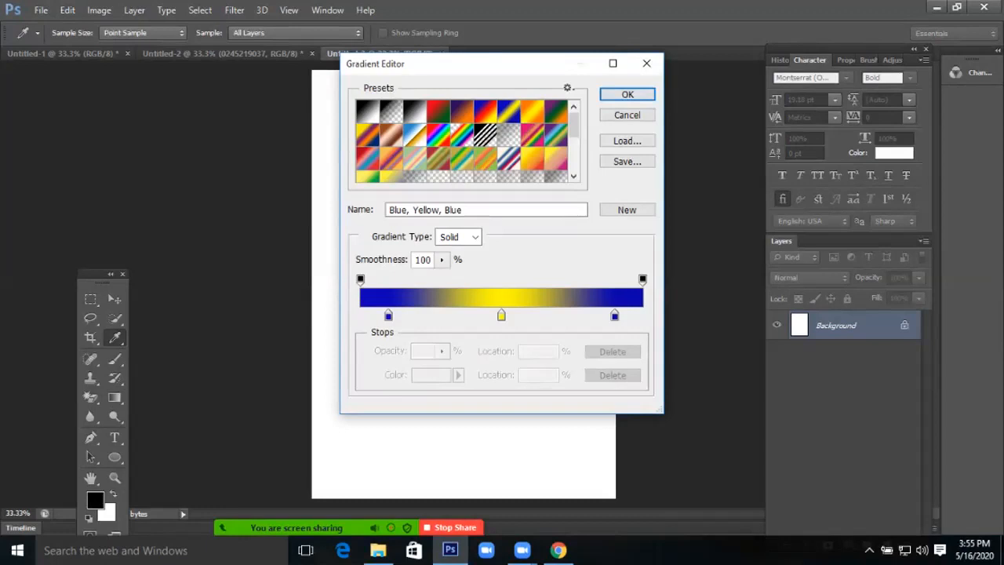
pyautogui.click(486, 111)
pyautogui.click(438, 111)
pyautogui.click(462, 111)
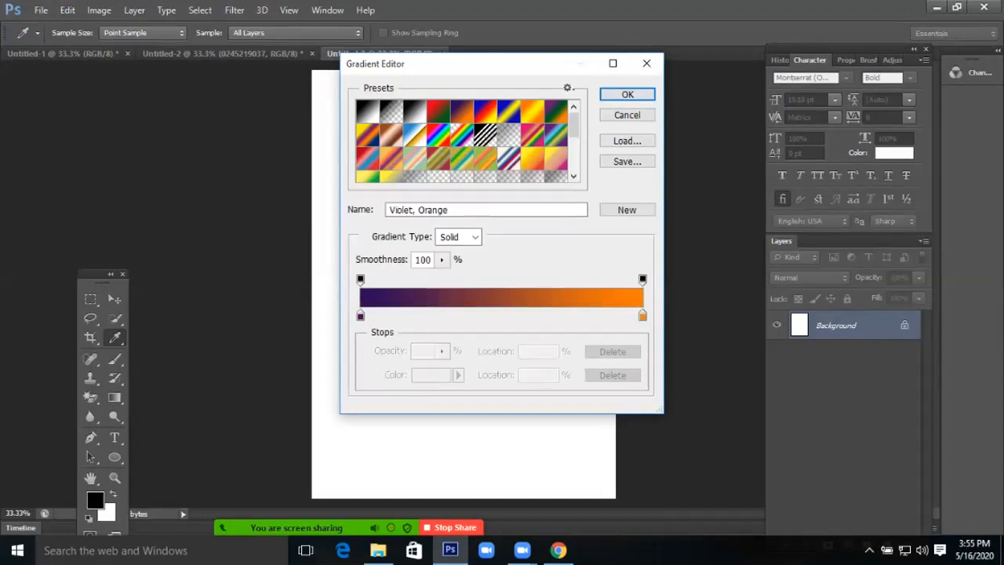
pyautogui.click(486, 111)
pyautogui.press('Return')
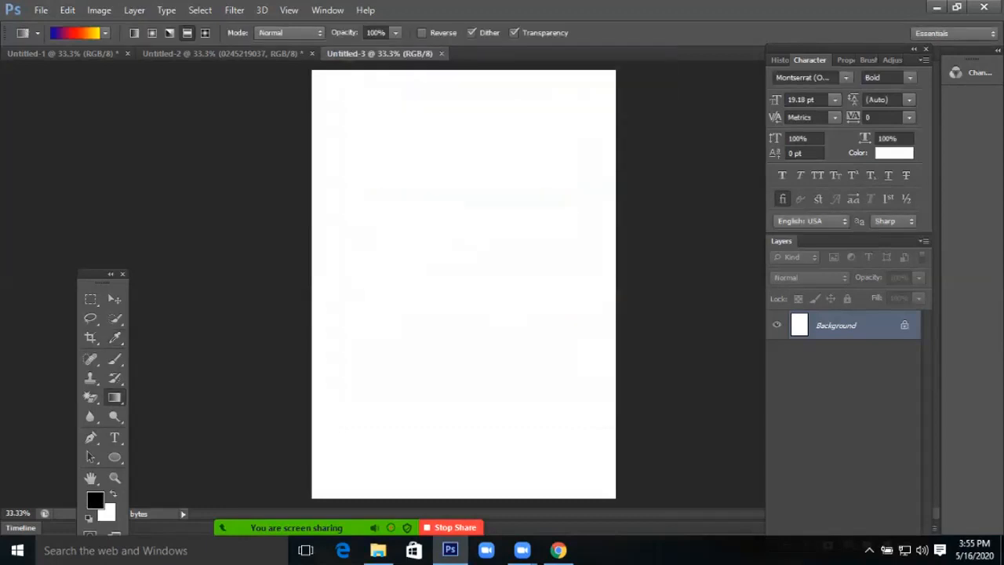
# Fill the canvas with the gradient, trying Linear, Radial and Angle styles
pyautogui.moveTo(343, 92); pyautogui.dragTo(571, 499)
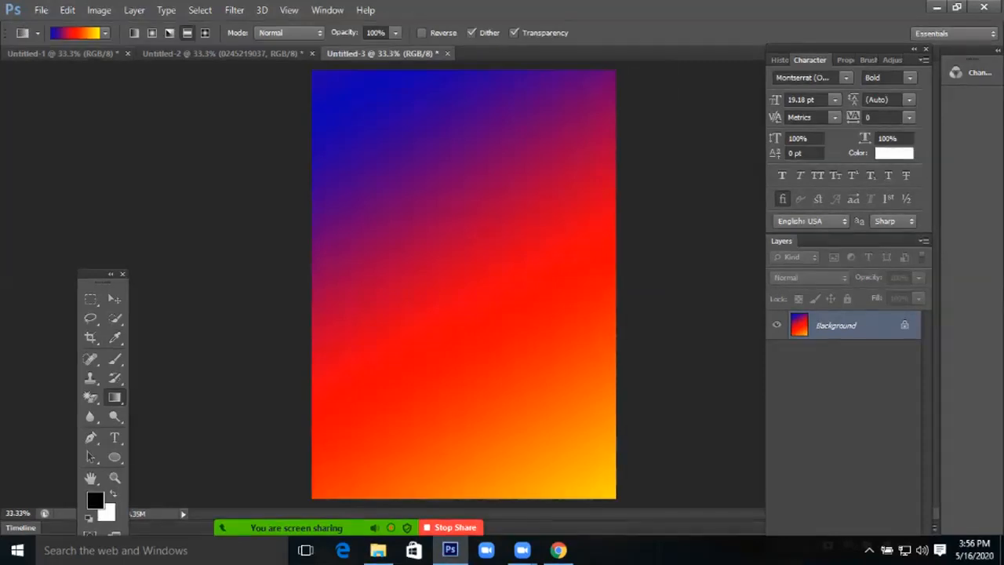
pyautogui.click(134, 33)
pyautogui.moveTo(338, 84); pyautogui.dragTo(563, 461)
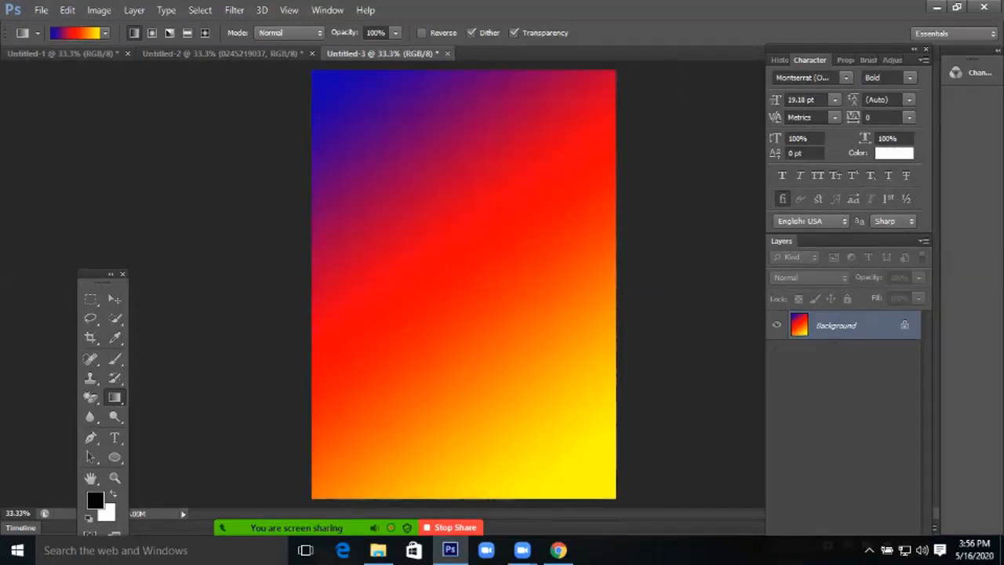
pyautogui.click(151, 33)
pyautogui.moveTo(330, 96); pyautogui.dragTo(547, 495)
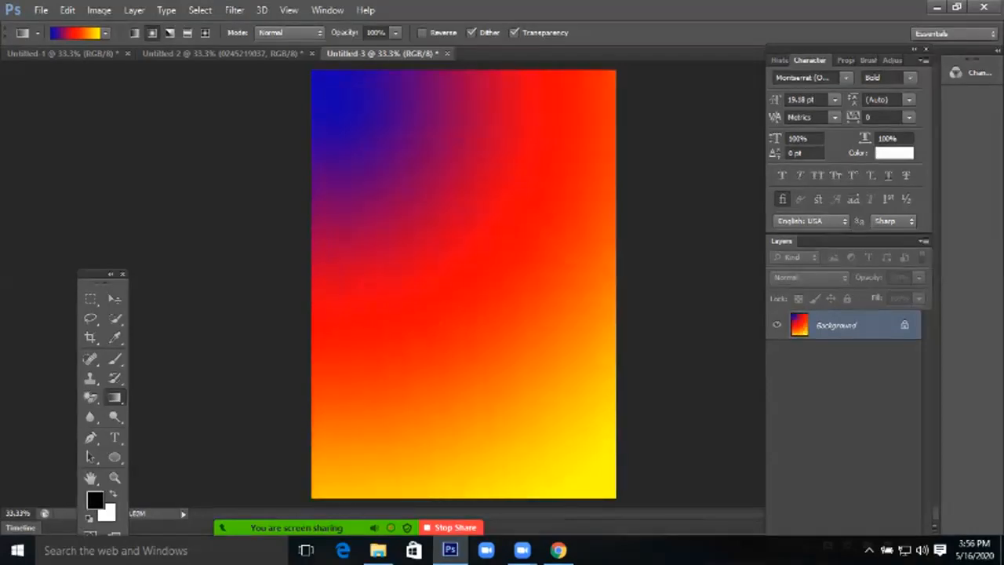
pyautogui.click(170, 33)
pyautogui.moveTo(338, 89); pyautogui.dragTo(408, 177)
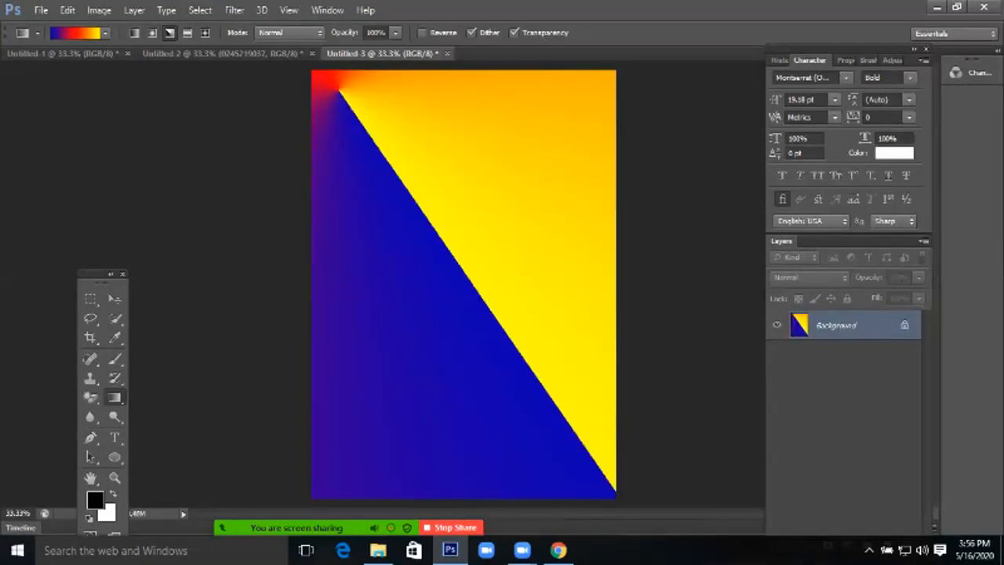
# Try Reflected and Diamond styles, then refill the canvas with a diagonal Linear gradient
pyautogui.click(186, 33)
pyautogui.moveTo(343, 90); pyautogui.dragTo(614, 402)
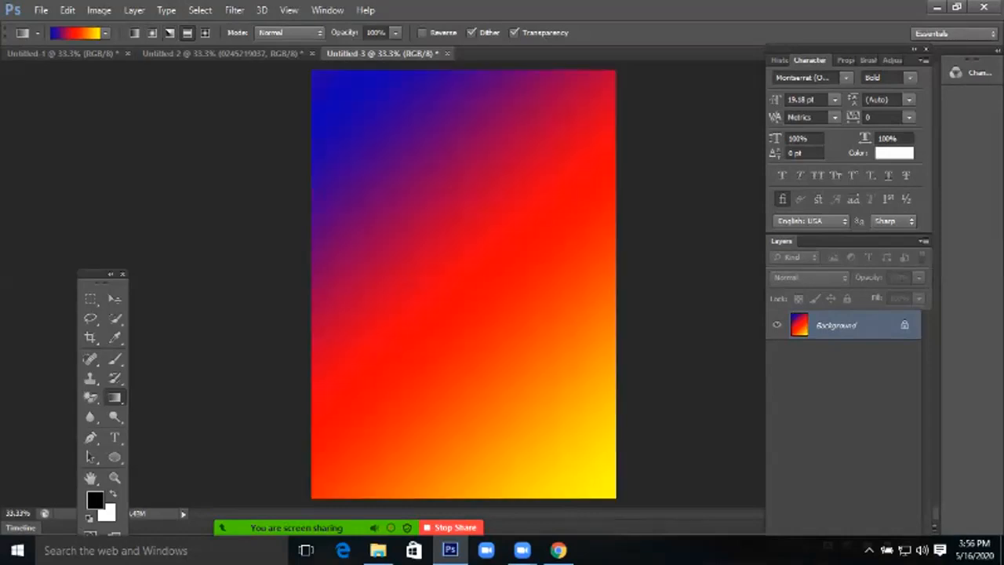
pyautogui.click(205, 33)
pyautogui.moveTo(336, 91); pyautogui.dragTo(491, 307)
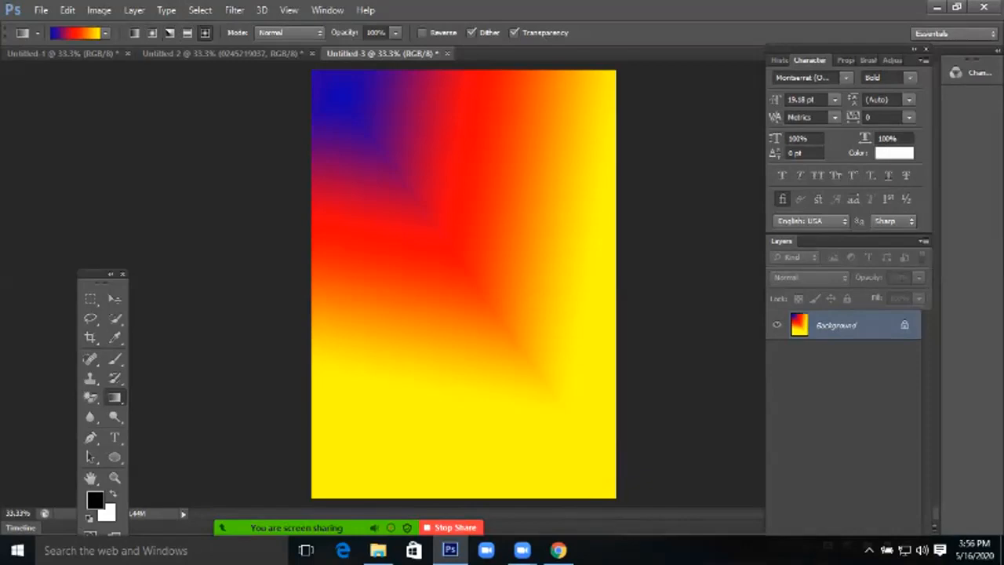
pyautogui.click(134, 33)
pyautogui.moveTo(345, 90); pyautogui.dragTo(564, 407)
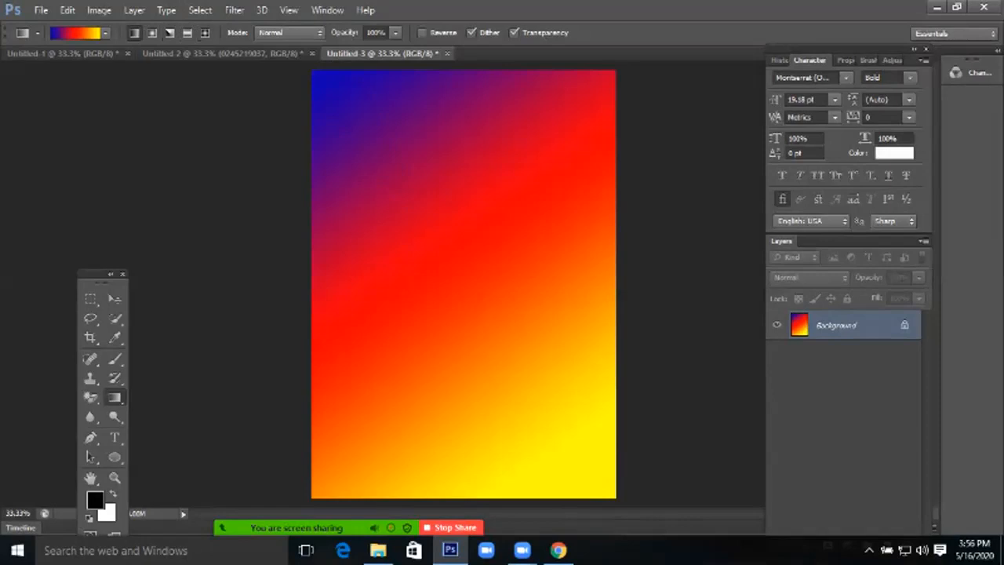
pyautogui.click(105, 33)
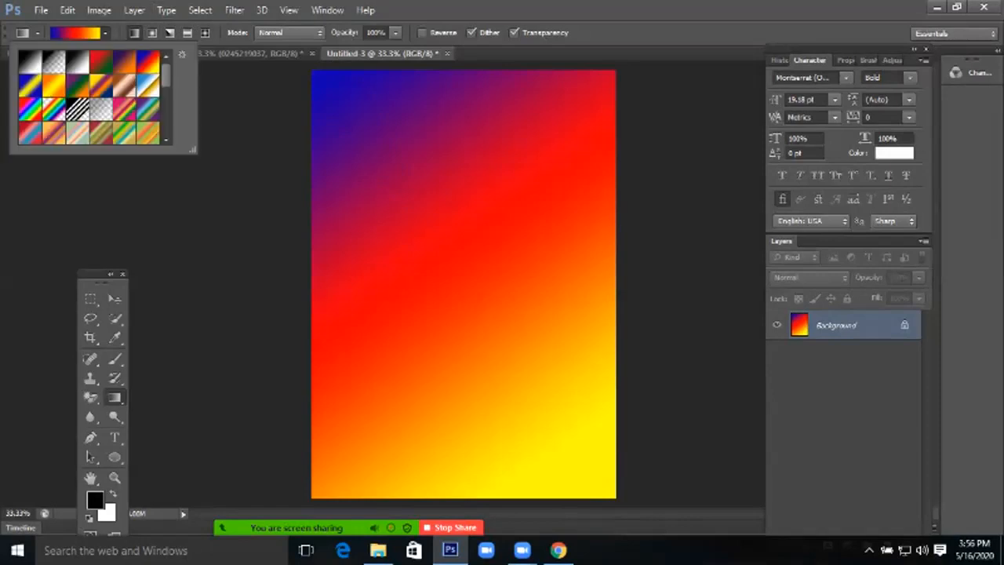
# After testing pastel stripes and other presets, fill the canvas diagonally with the Red, Green gradient
pyautogui.click(77, 133)
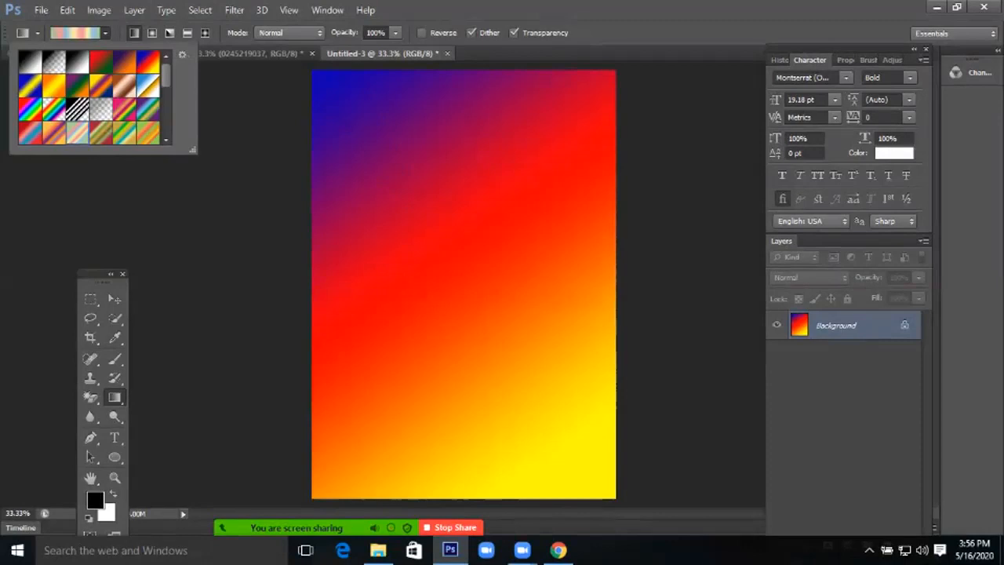
pyautogui.moveTo(337, 91); pyautogui.dragTo(554, 436)
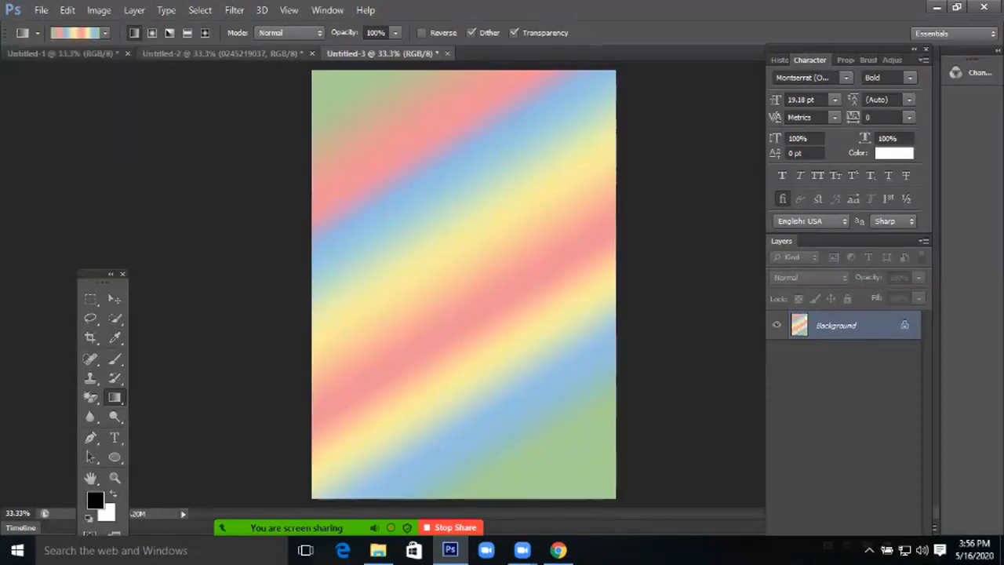
pyautogui.click(105, 33)
pyautogui.click(148, 109)
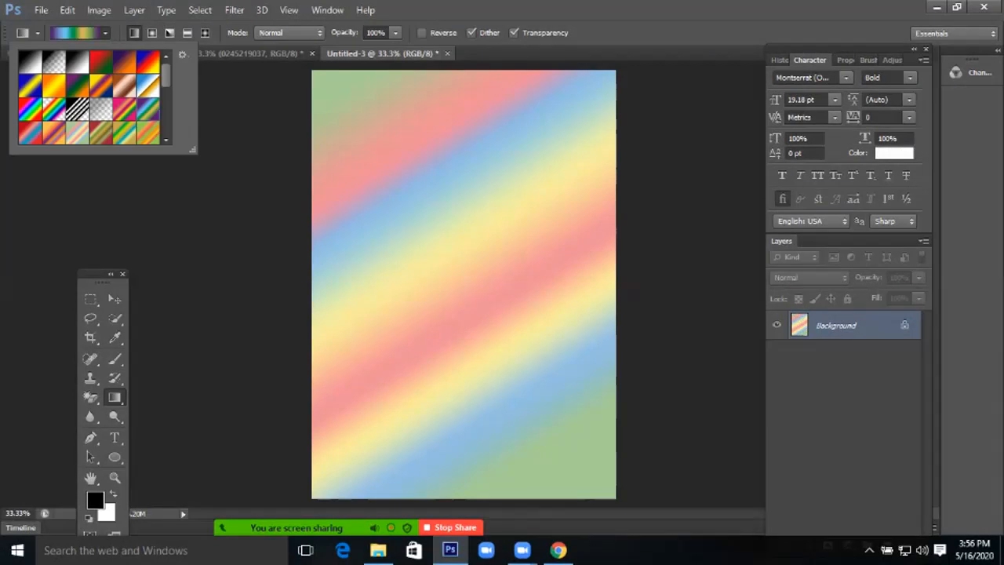
pyautogui.click(148, 132)
pyautogui.click(101, 132)
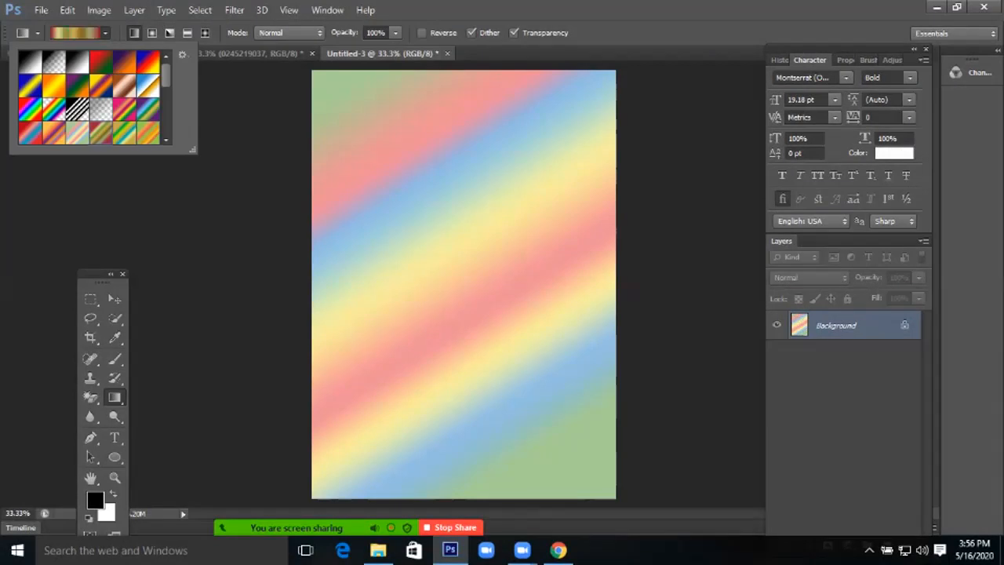
pyautogui.click(101, 62)
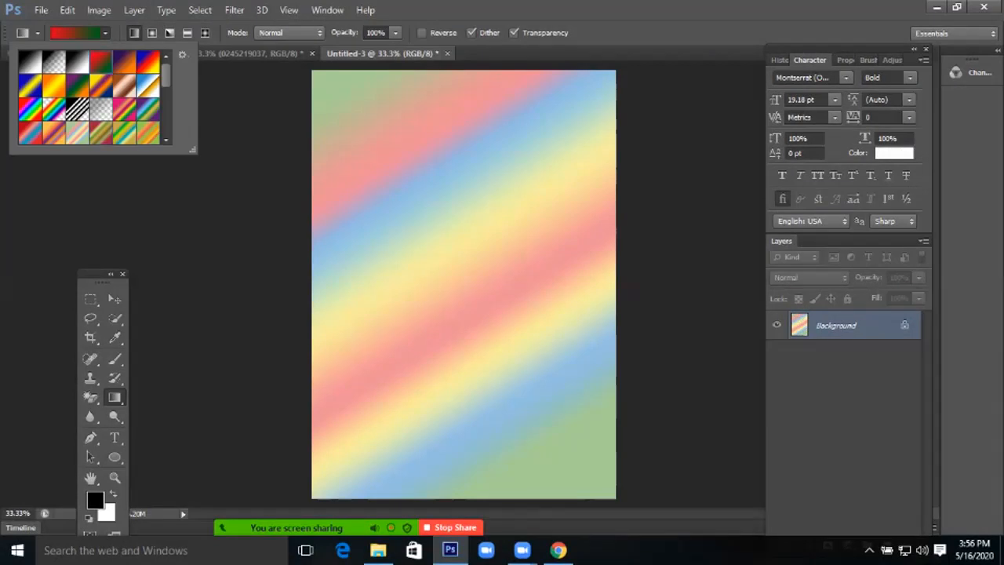
pyautogui.moveTo(357, 110); pyautogui.dragTo(501, 296)
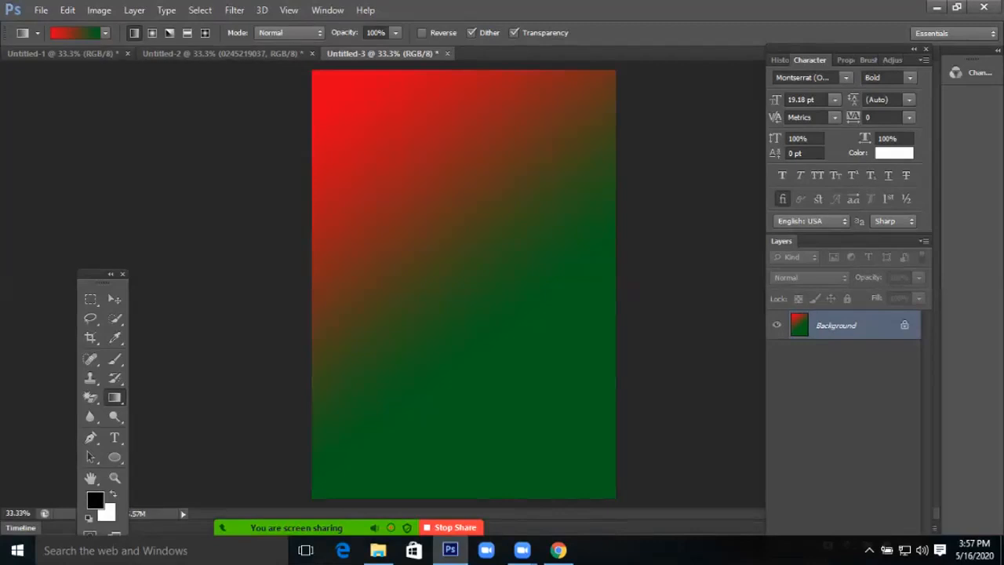
# Change the gradient's left colour stop to dark blue
pyautogui.click(76, 33)
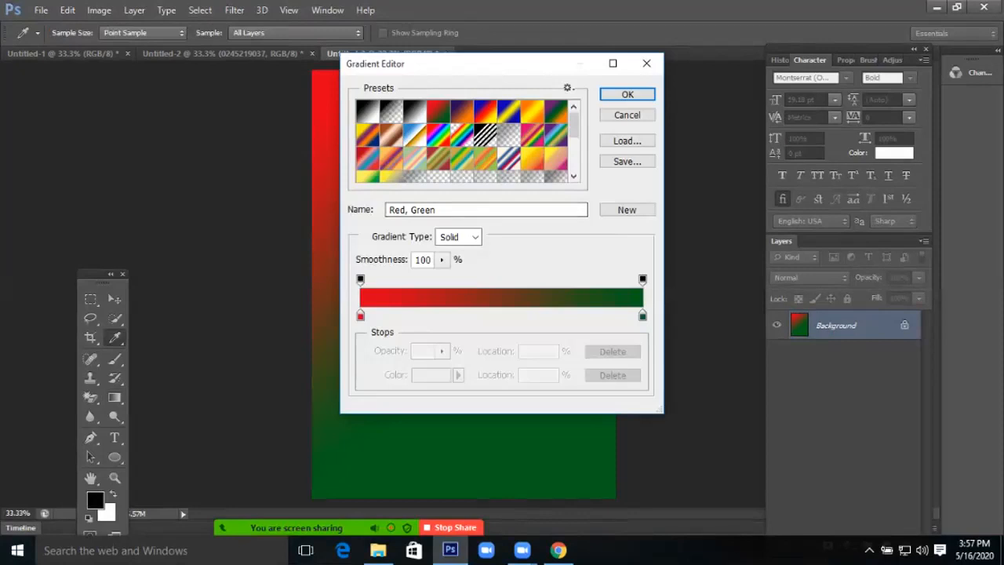
pyautogui.click(361, 315)
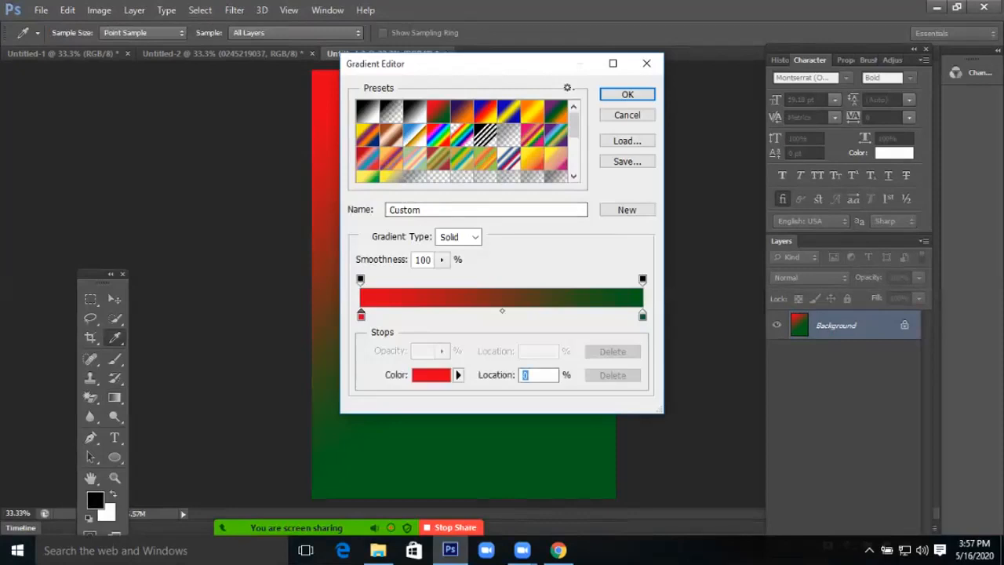
pyautogui.click(431, 374)
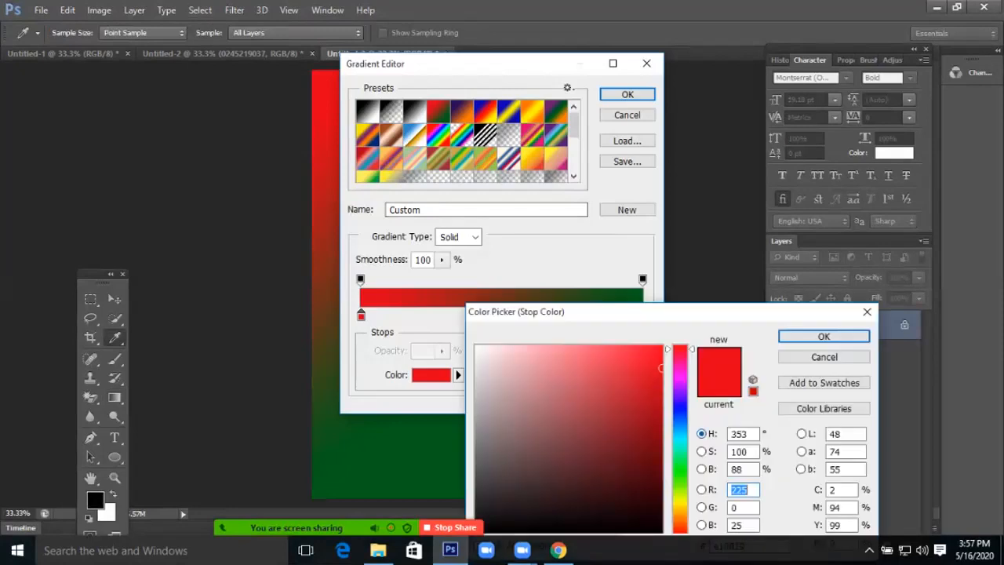
pyautogui.click(680, 423)
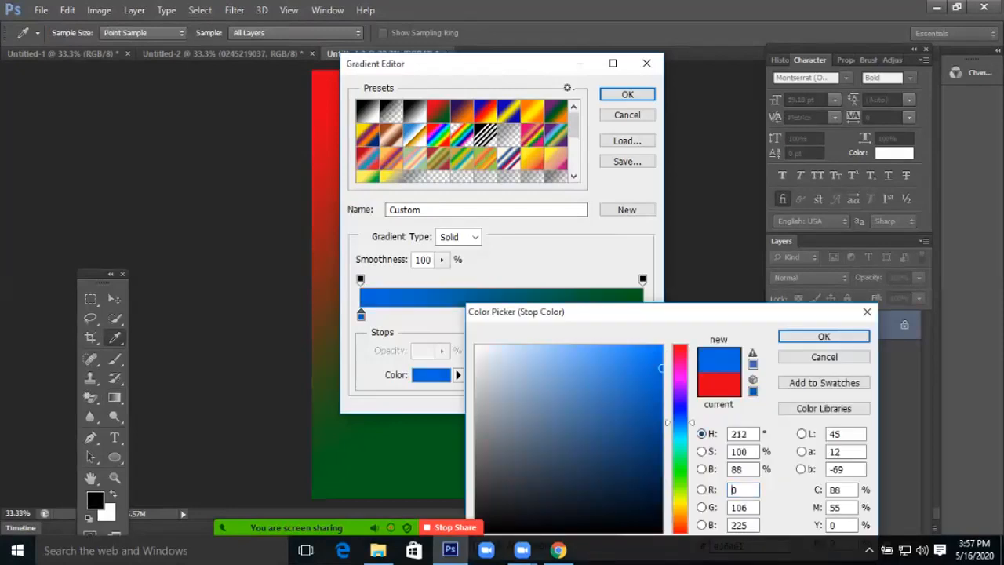
pyautogui.moveTo(680, 423); pyautogui.dragTo(679, 410)
pyautogui.click(658, 418)
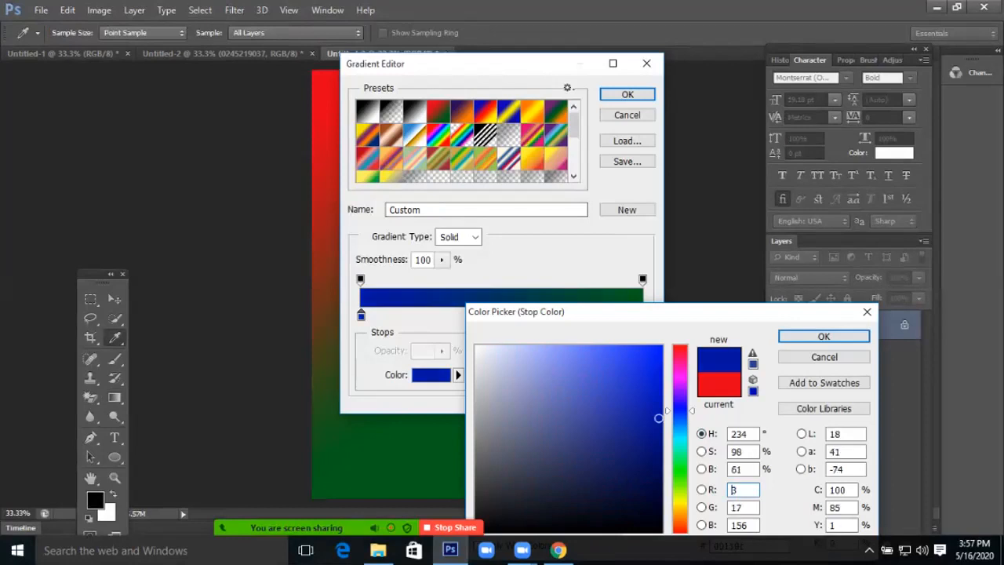
pyautogui.press('Return')
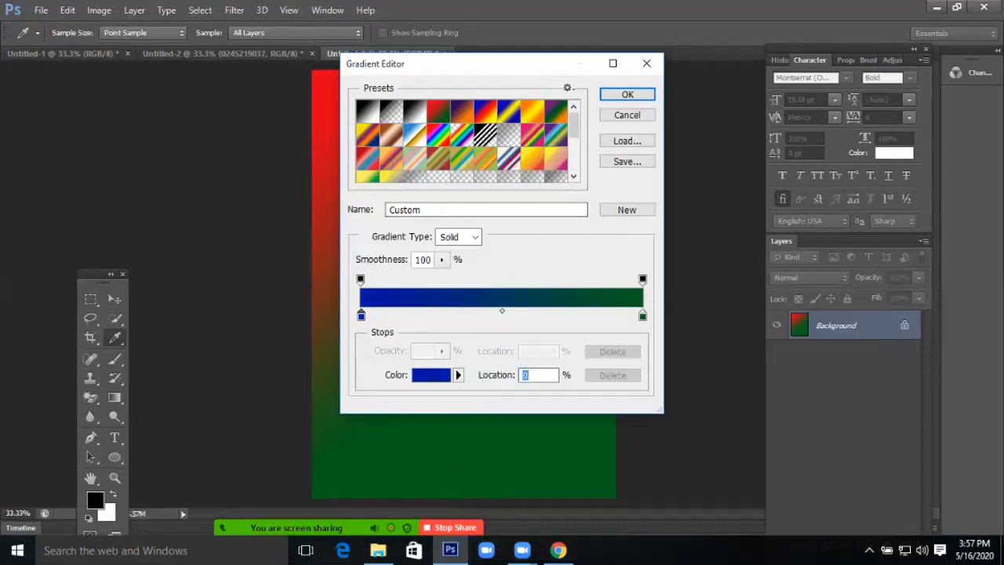
# Change the right colour stop to bright red (R241 G2 B19) and confirm the gradient
pyautogui.doubleClick(642, 314)
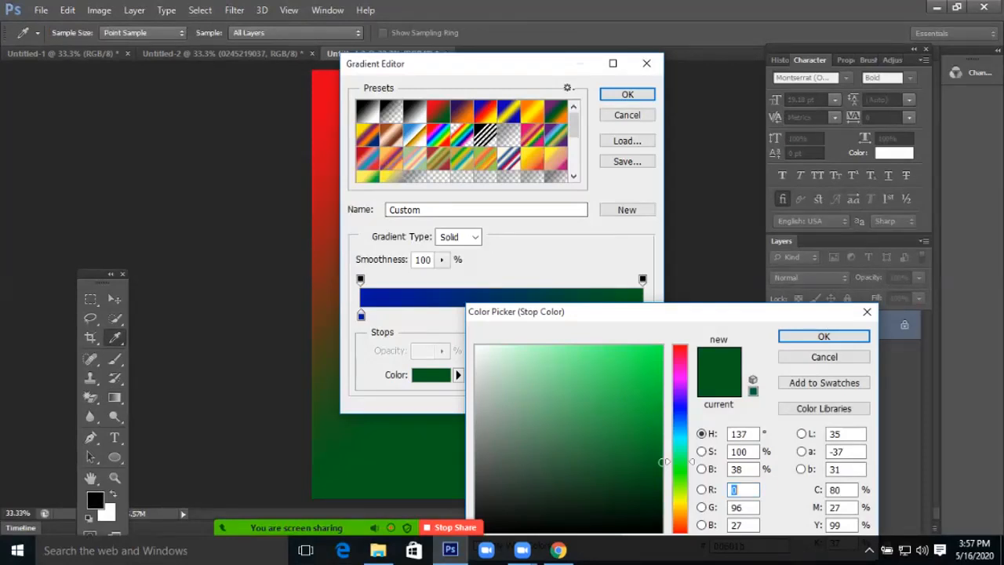
pyautogui.click(680, 346)
pyautogui.moveTo(660, 463); pyautogui.dragTo(660, 355)
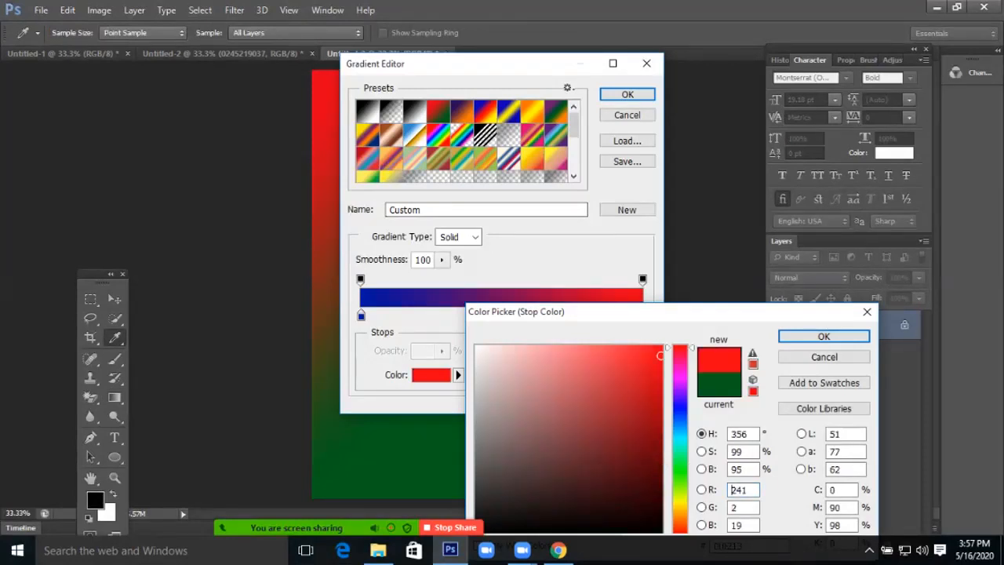
pyautogui.press('Return')
pyautogui.press('Return')
pyautogui.press('Return')
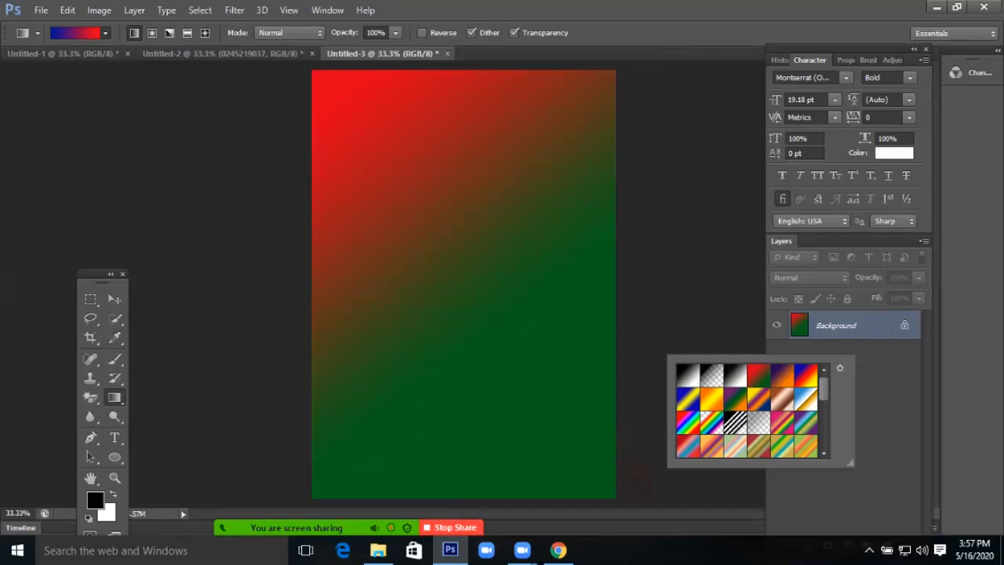
pyautogui.press('Escape')
# Drag the blue-to-red gradient diagonally across the canvas from top-left to bottom-right
pyautogui.moveTo(376, 118); pyautogui.dragTo(486, 439)
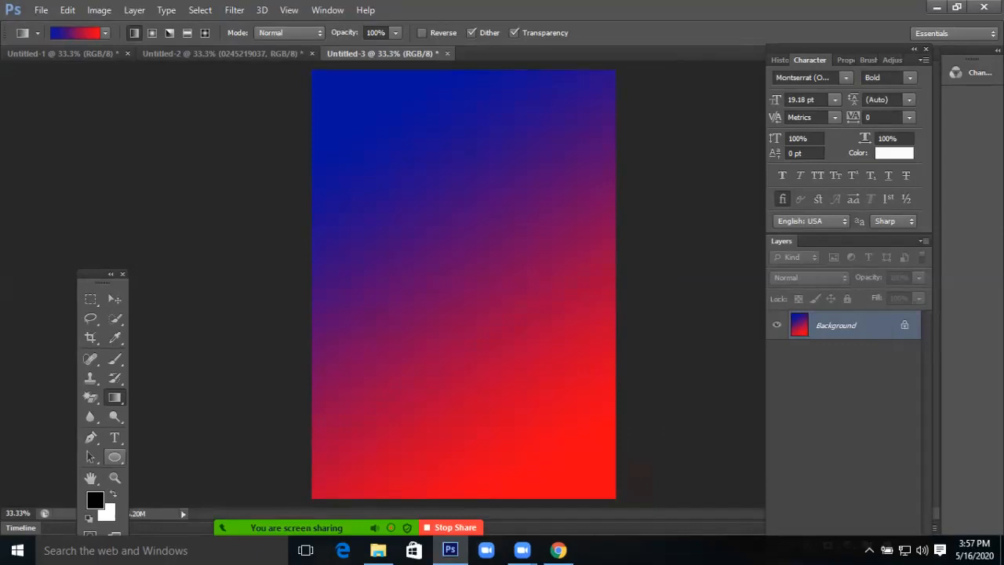
# Draw a rectangle covering the whole canvas with the Rectangle Tool
pyautogui.click(115, 457)
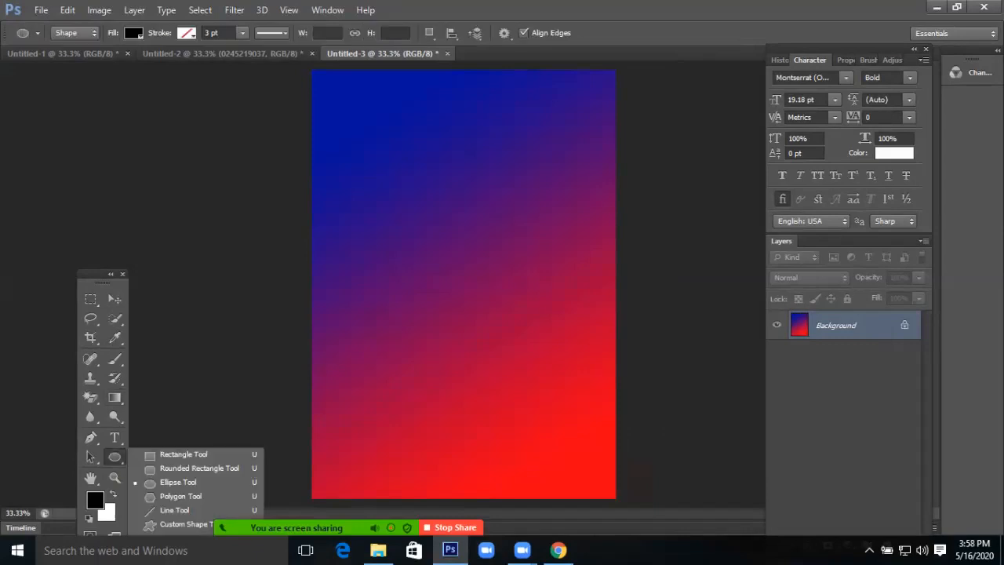
pyautogui.click(182, 454)
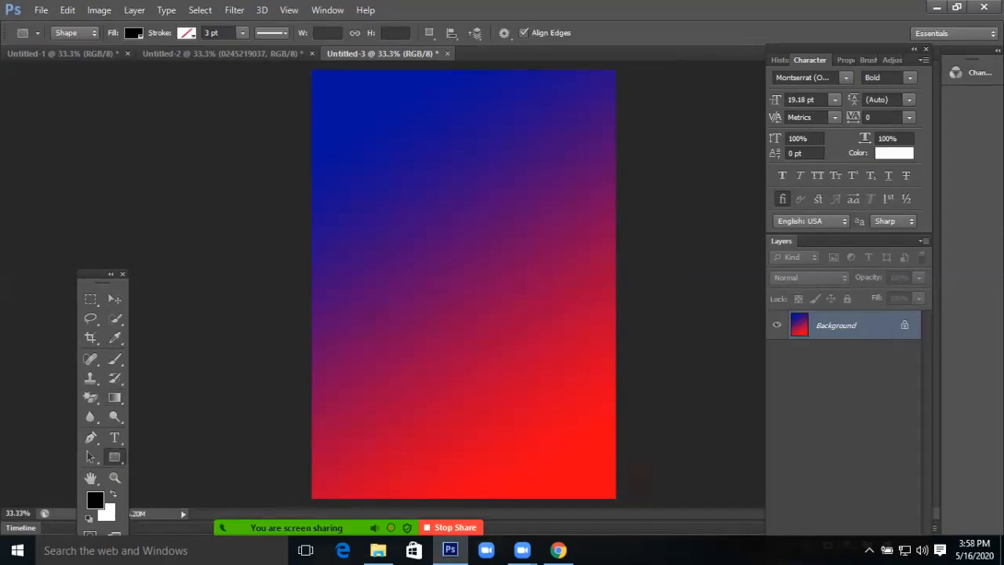
pyautogui.moveTo(301, 66); pyautogui.dragTo(640, 508)
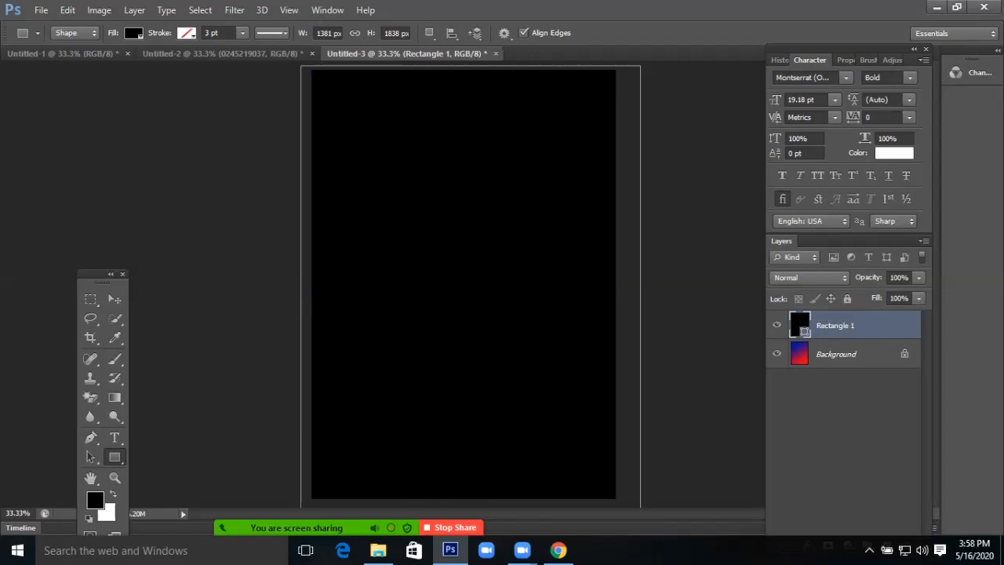
# Add a Gradient Overlay to Rectangle 1 with a black-to-red gradient
pyautogui.doubleClick(882, 325)
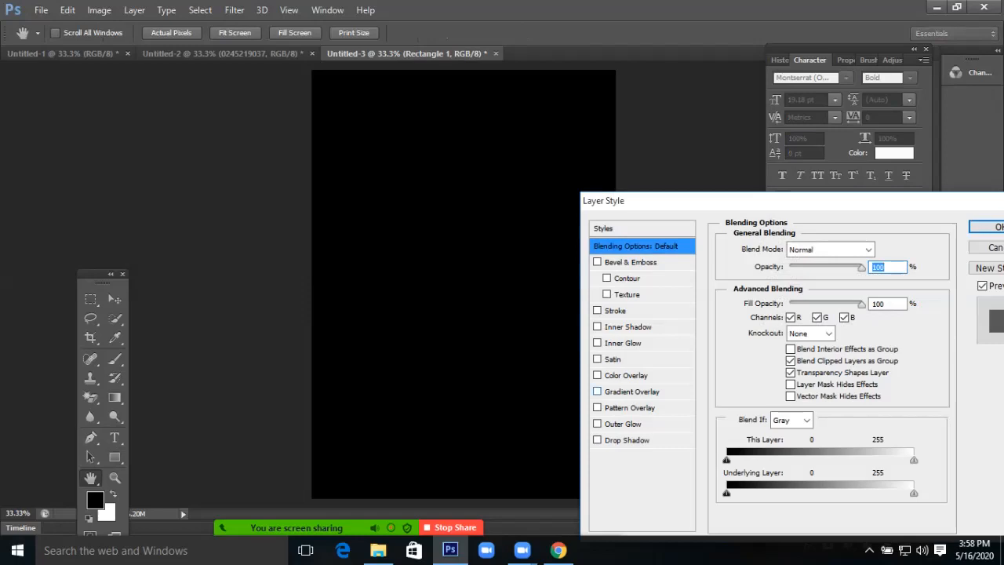
pyautogui.click(597, 391)
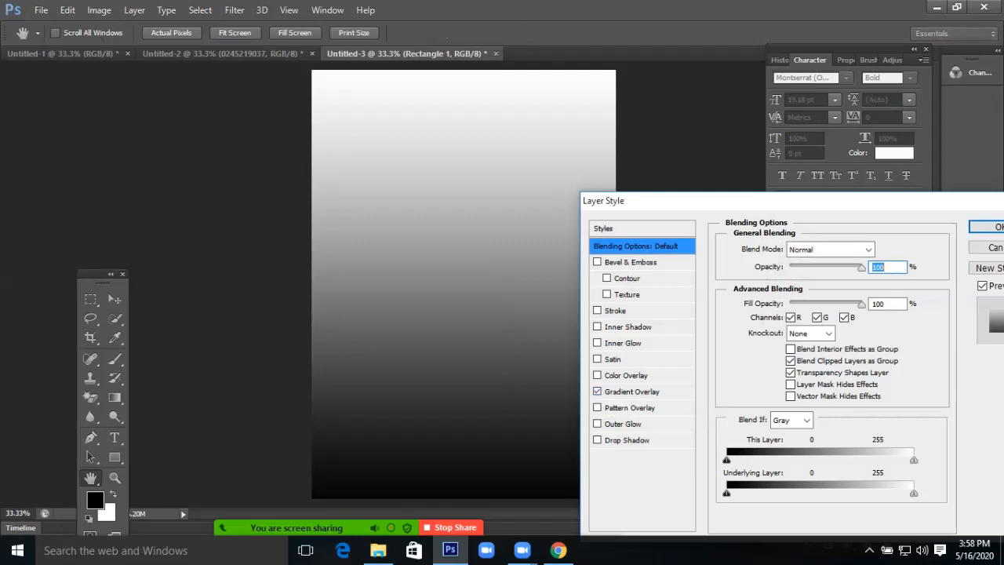
pyautogui.click(605, 392)
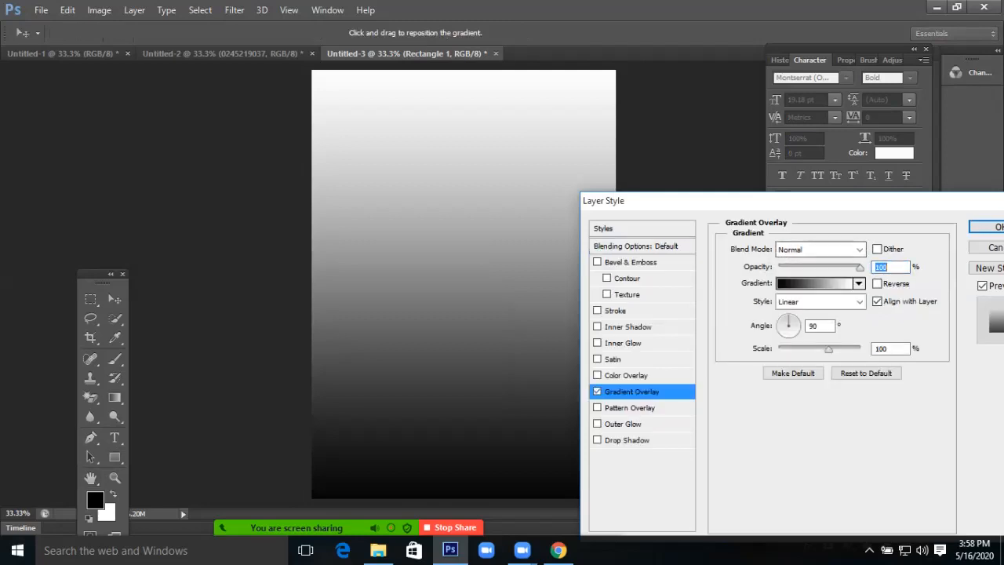
pyautogui.click(814, 284)
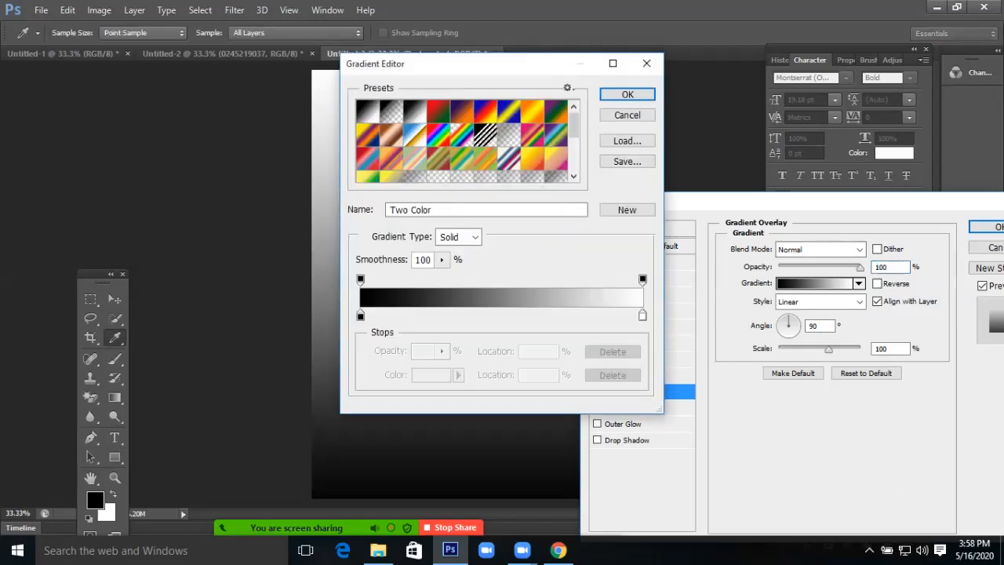
pyautogui.doubleClick(643, 315)
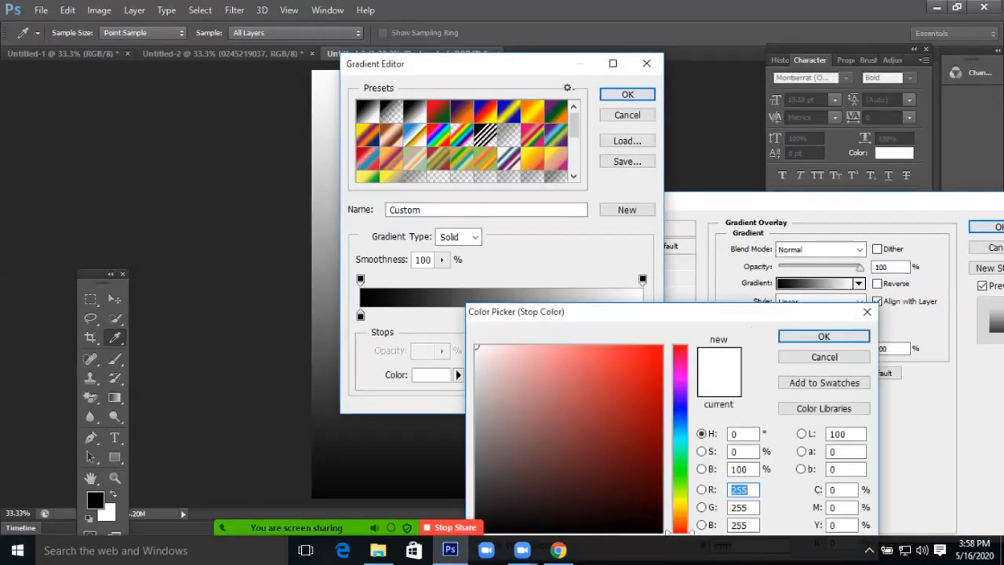
pyautogui.click(661, 348)
pyautogui.click(823, 336)
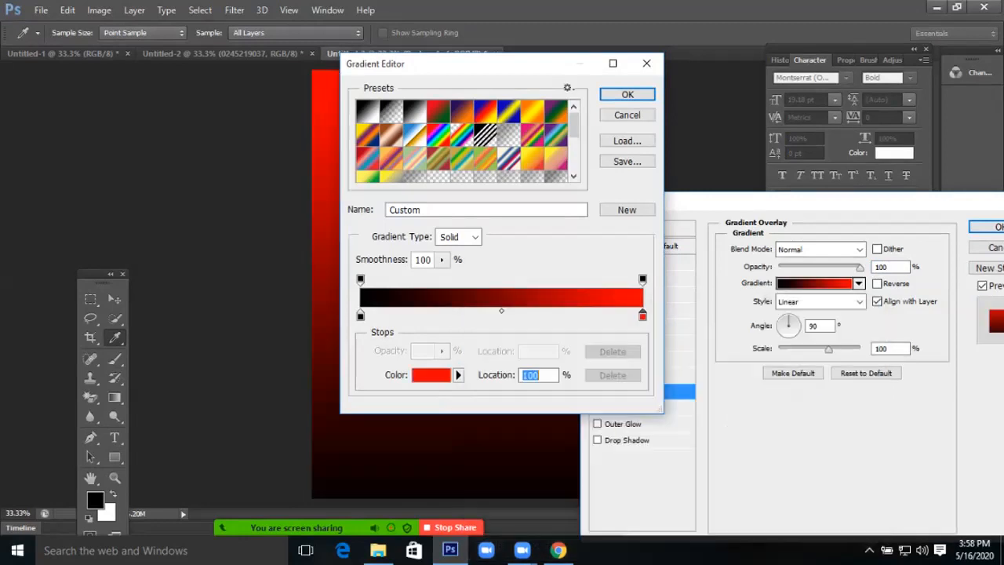
pyautogui.press('Return')
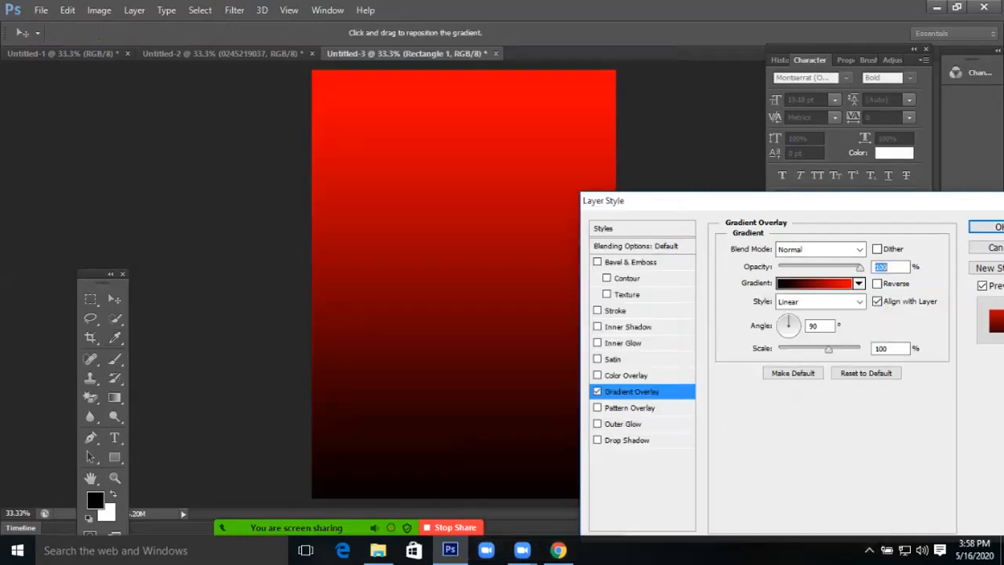
# Rearrange the overlay stops into a red-to-black gradient, black at about 53%
pyautogui.click(814, 283)
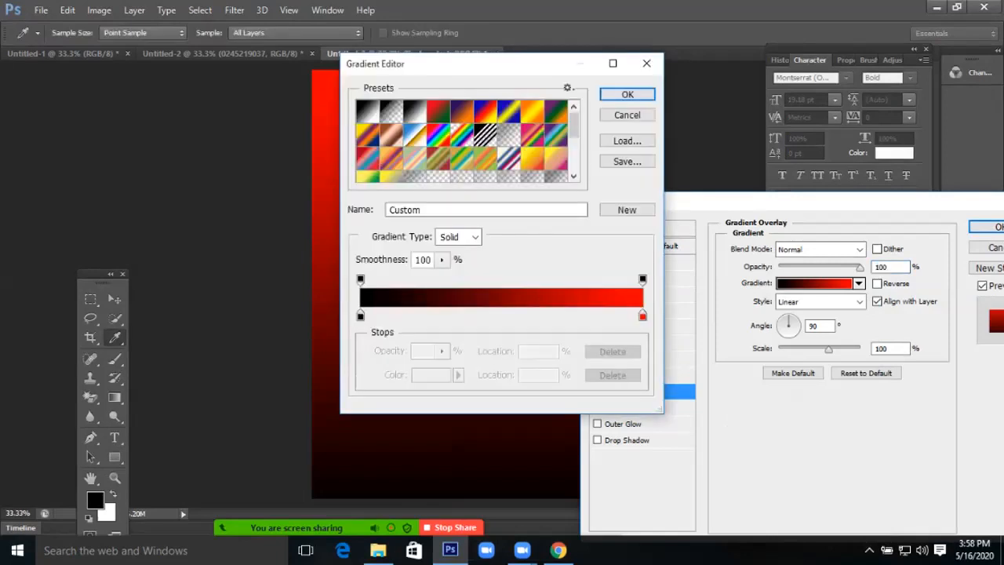
pyautogui.moveTo(578, 314); pyautogui.dragTo(528, 314)
pyautogui.moveTo(360, 314); pyautogui.dragTo(639, 314)
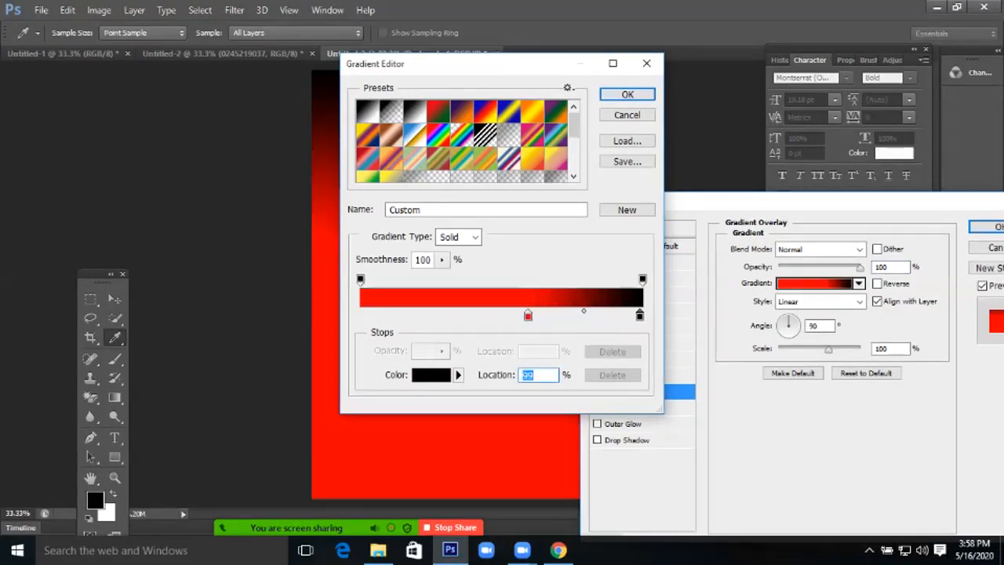
pyautogui.moveTo(528, 314); pyautogui.dragTo(360, 315)
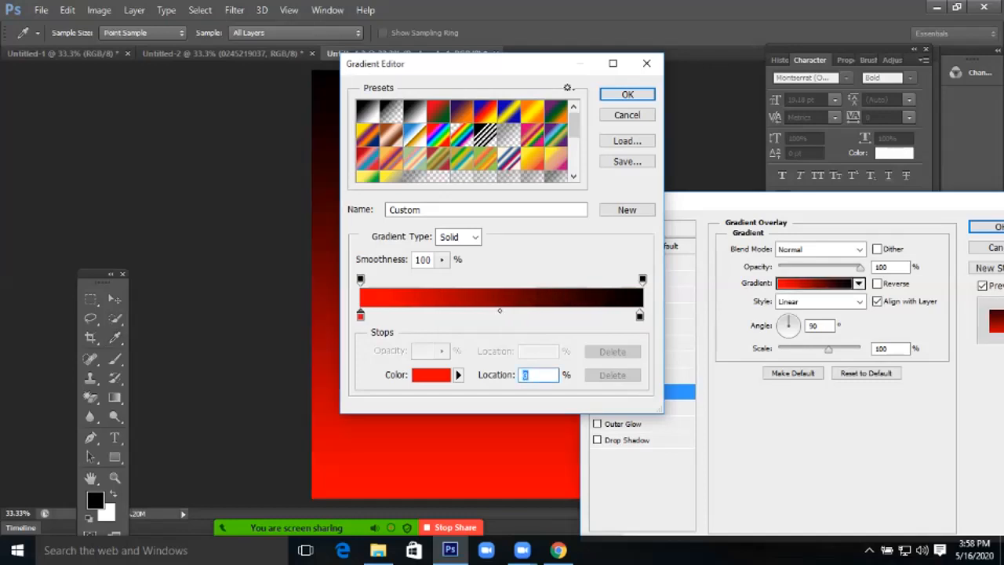
pyautogui.press('Return')
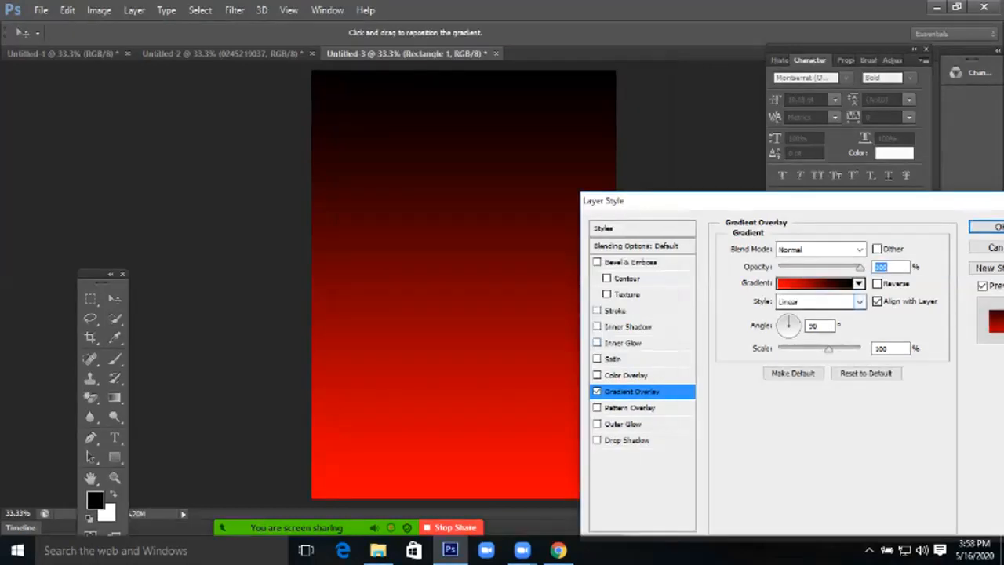
# Set the overlay to Radial style at a 119° angle and apply it
pyautogui.click(823, 301)
pyautogui.press('Return')
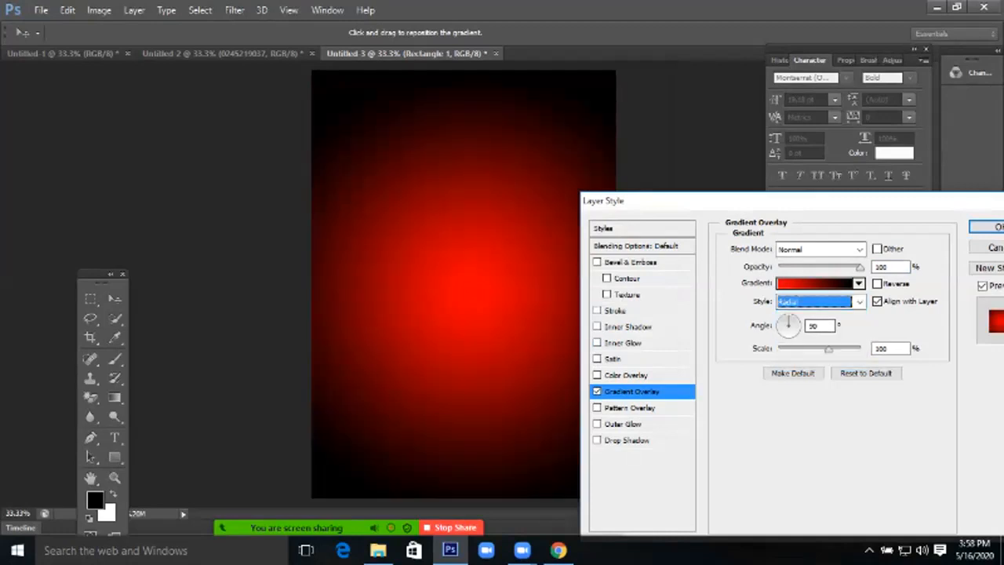
pyautogui.press('Tab')
pyautogui.press('Tab')
pyautogui.moveTo(788, 317); pyautogui.dragTo(784, 317)
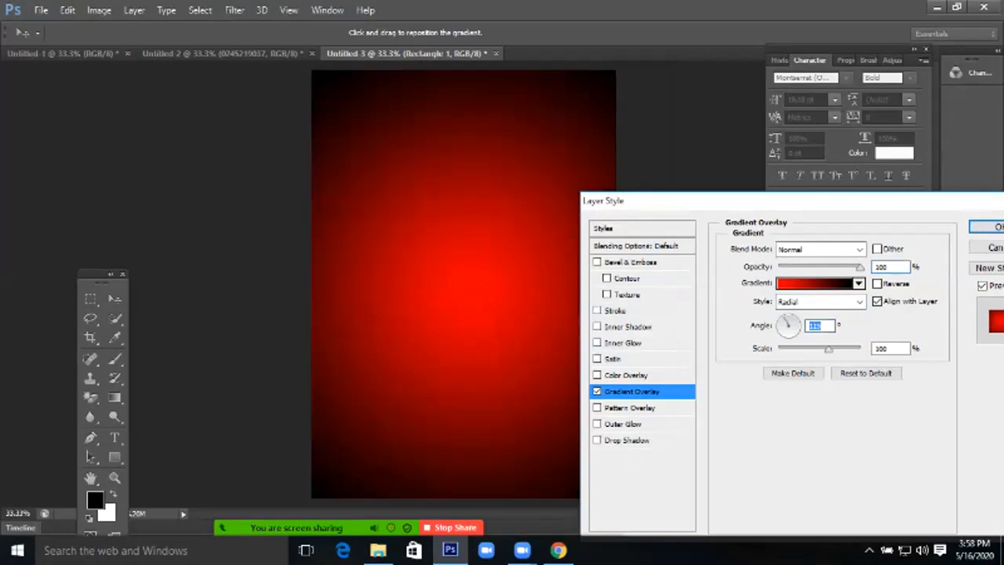
pyautogui.press('Return')
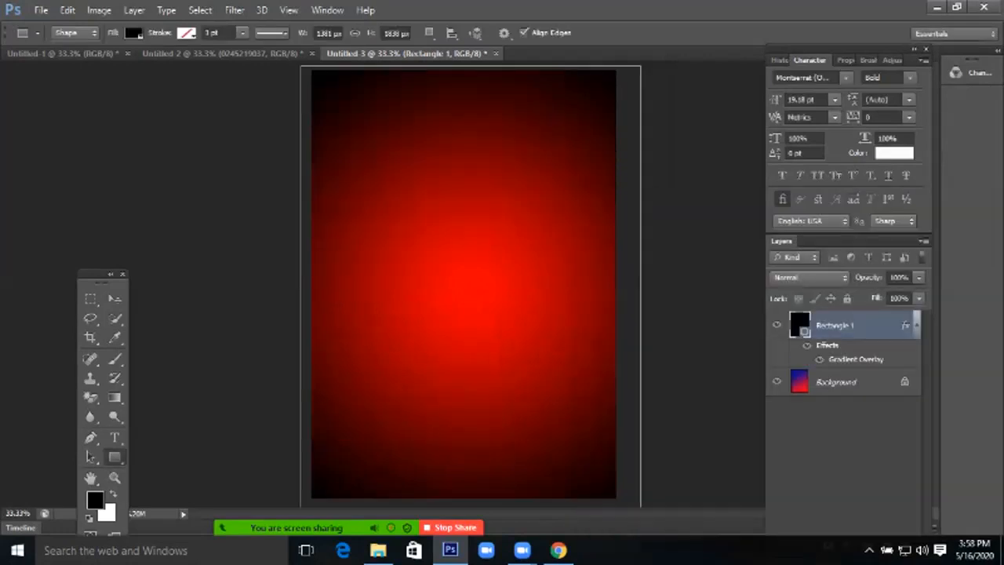
# Reselect Rectangle 1 and lower its Gradient Overlay scale to 87%
pyautogui.click(115, 299)
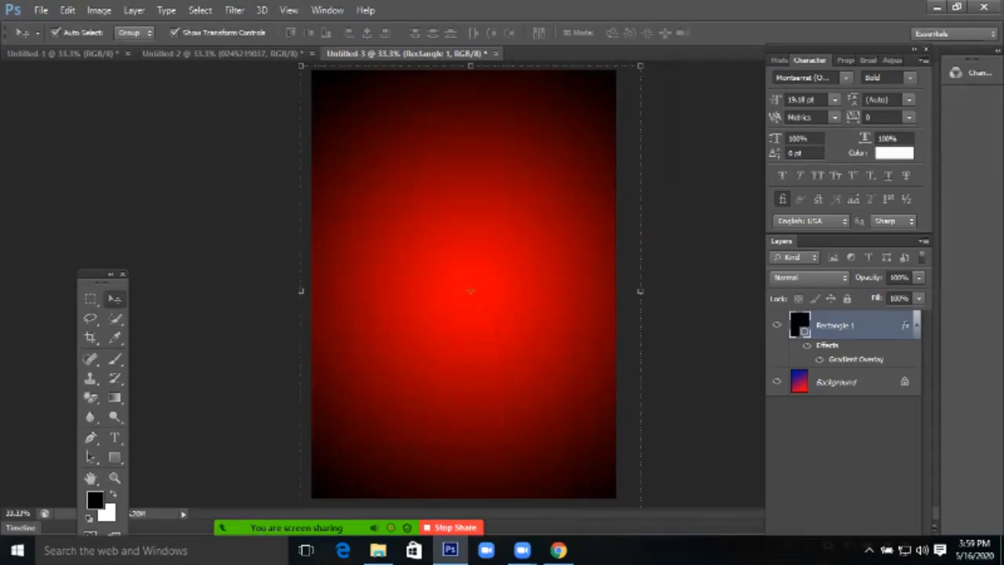
pyautogui.click(221, 270)
pyautogui.click(835, 325)
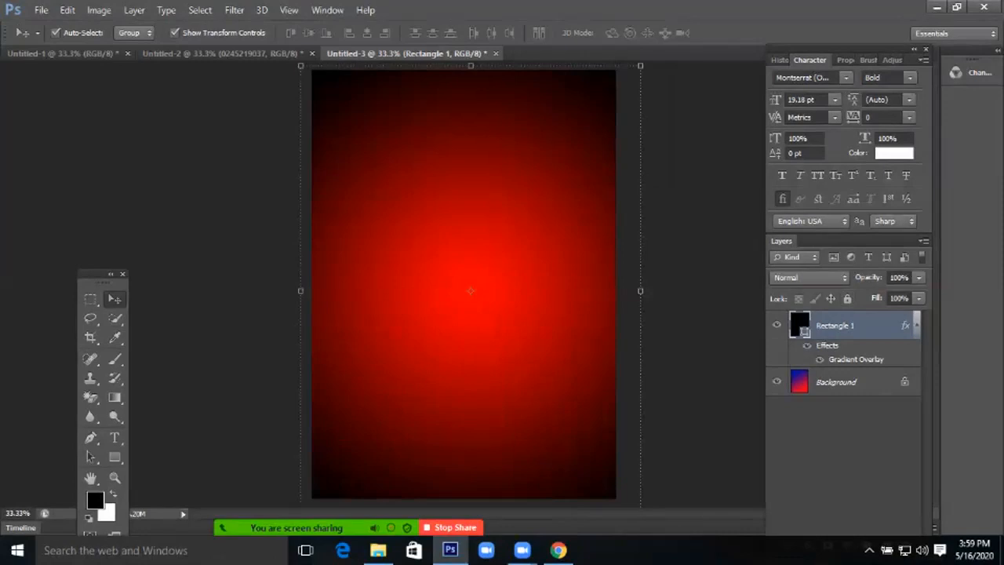
pyautogui.doubleClick(872, 325)
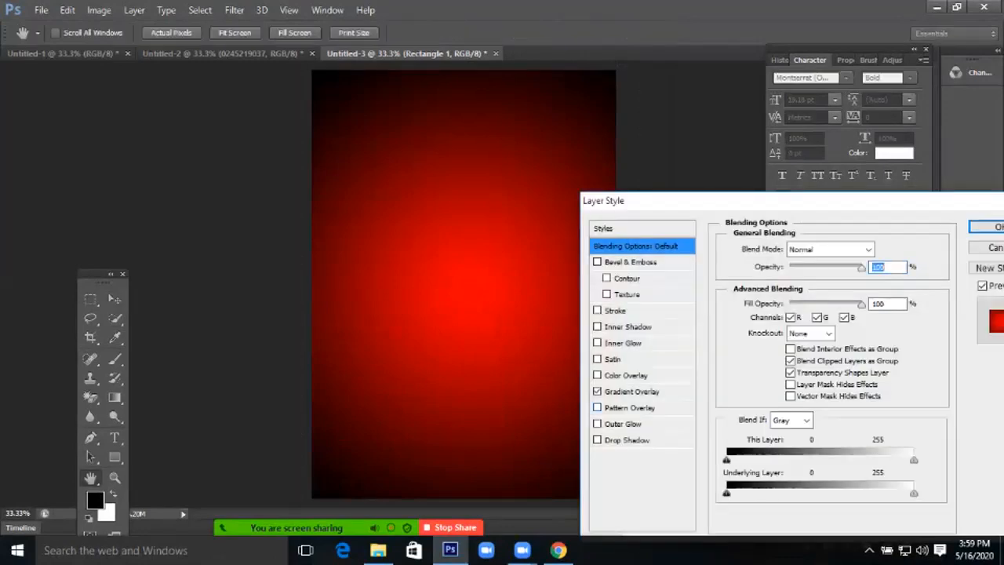
pyautogui.click(632, 391)
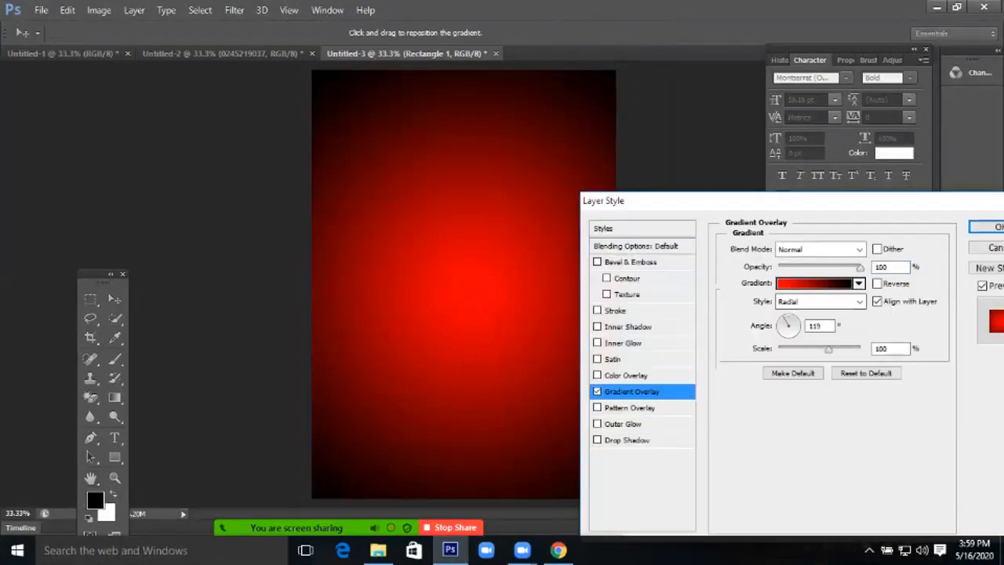
pyautogui.moveTo(828, 349); pyautogui.dragTo(820, 349)
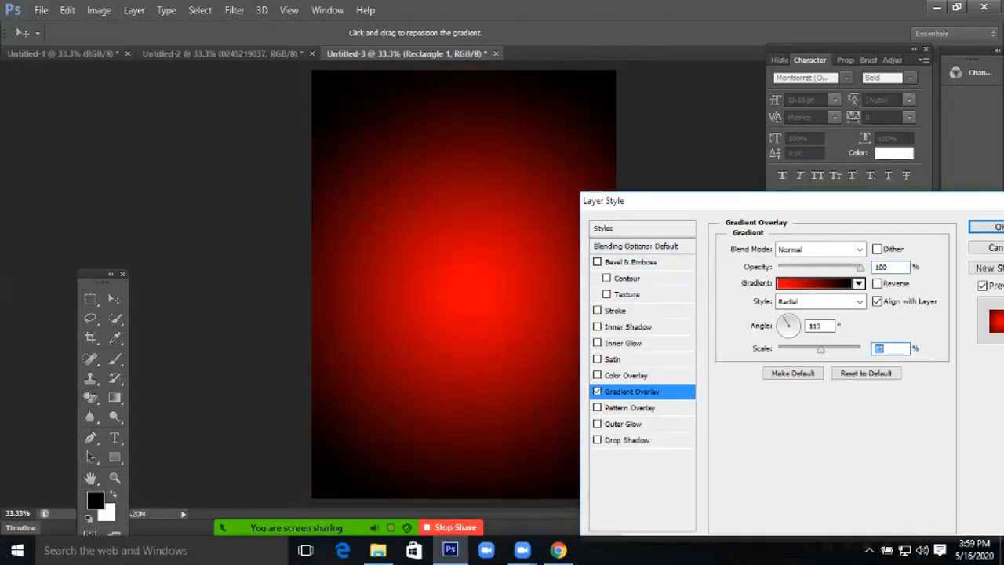
pyautogui.press('Return')
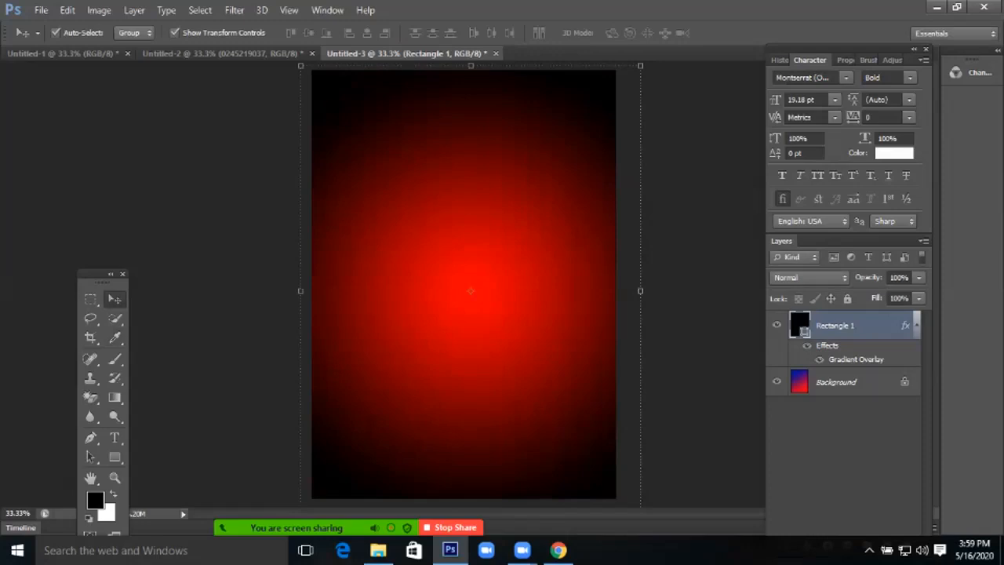
# Draw a large centred circle (Ellipse 1) and give it a white fill
pyautogui.click(115, 456)
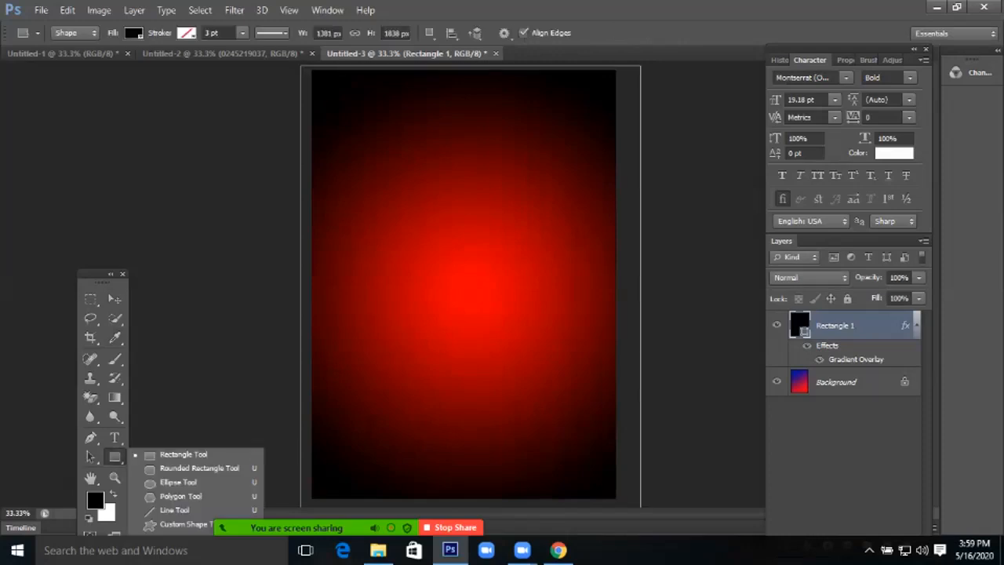
pyautogui.click(178, 481)
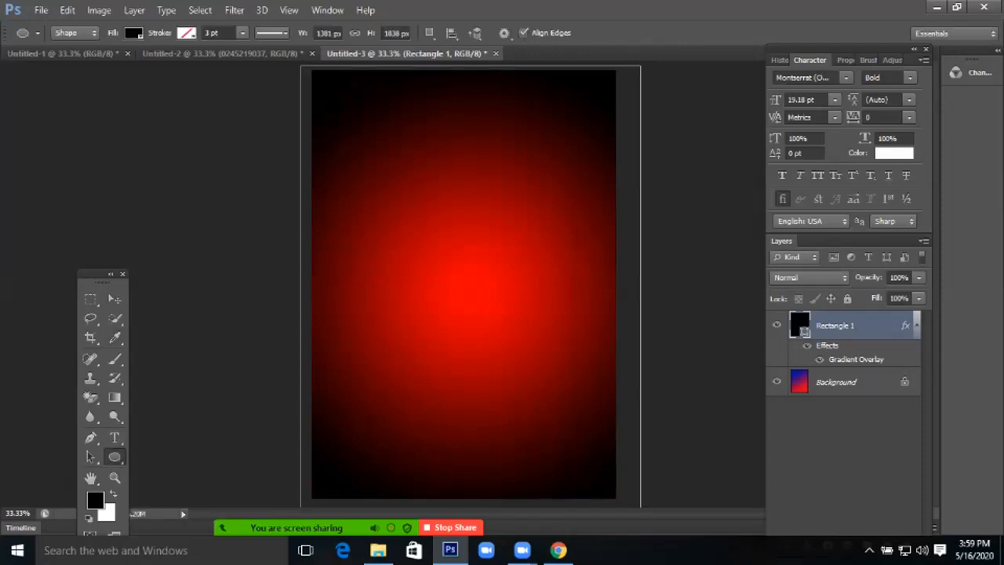
pyautogui.moveTo(367, 201); pyautogui.dragTo(559, 394)
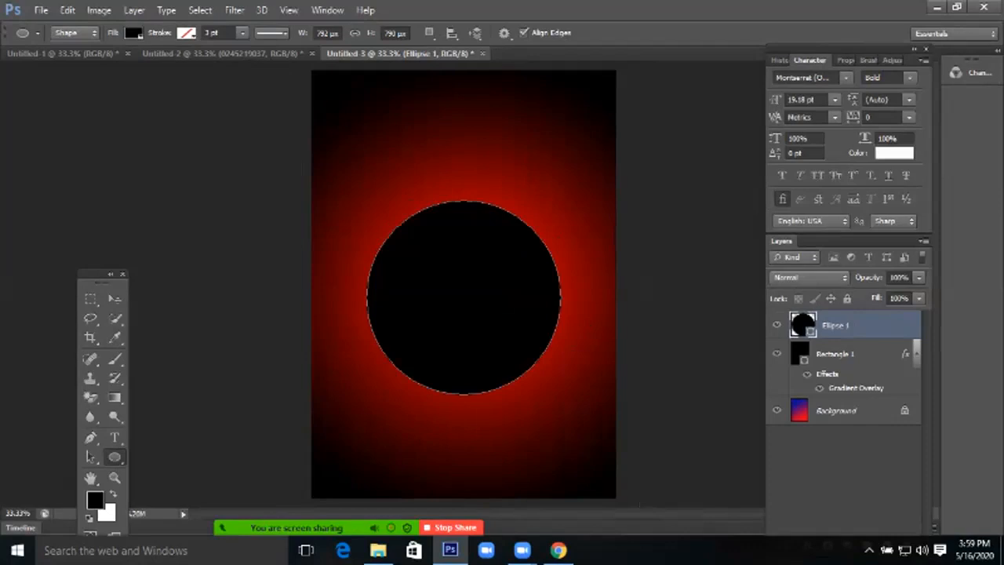
pyautogui.doubleClick(803, 325)
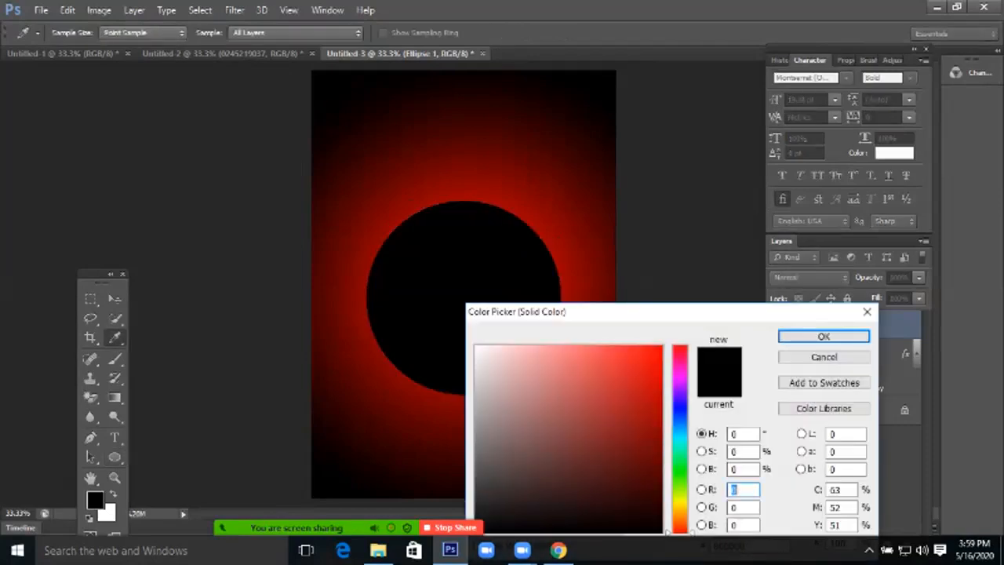
pyautogui.click(476, 346)
pyautogui.press('Return')
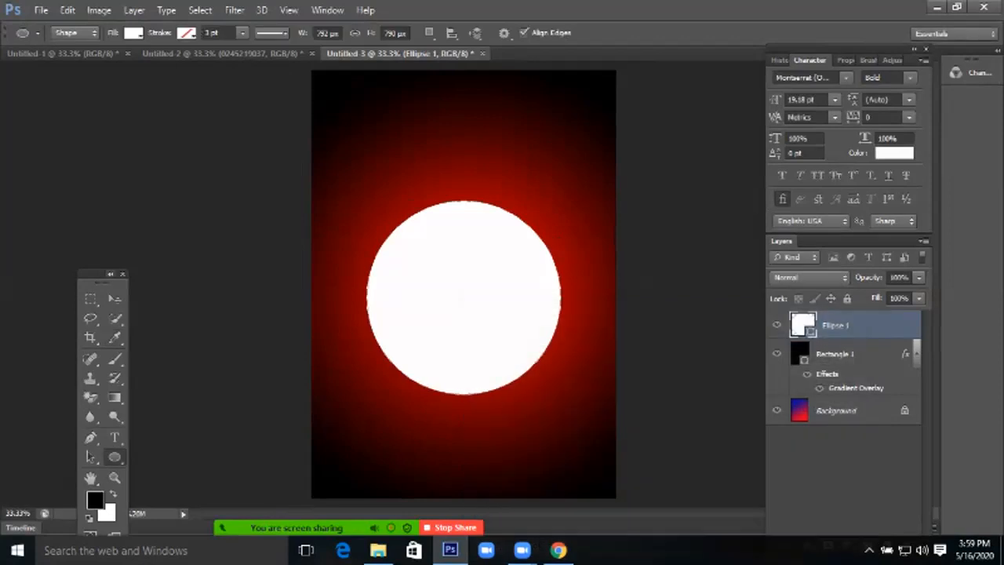
pyautogui.click(115, 299)
pyautogui.click(219, 259)
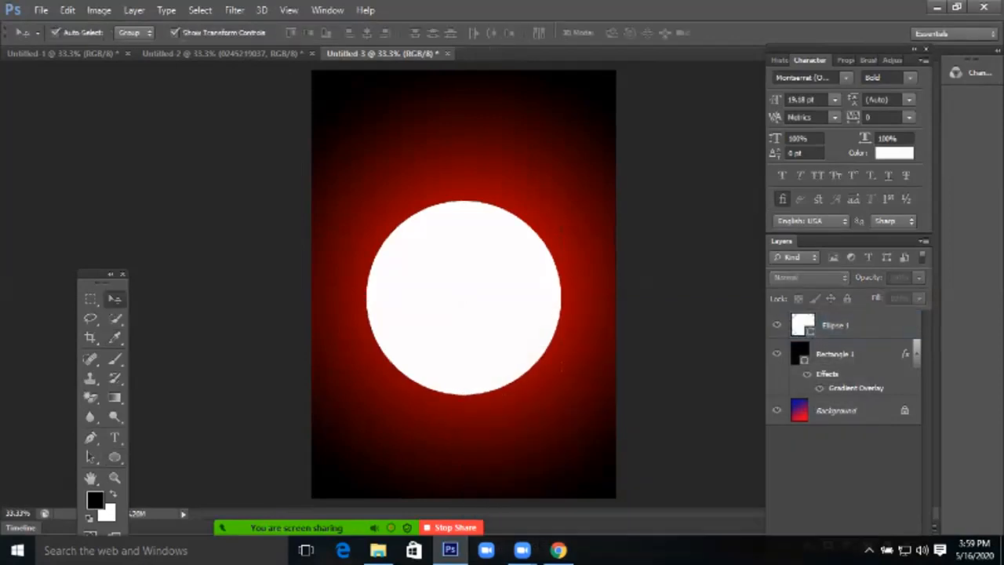
# Place the IMG_20200415_171800 photo and shrink it to roughly the white circle's size
pyautogui.click(40, 9)
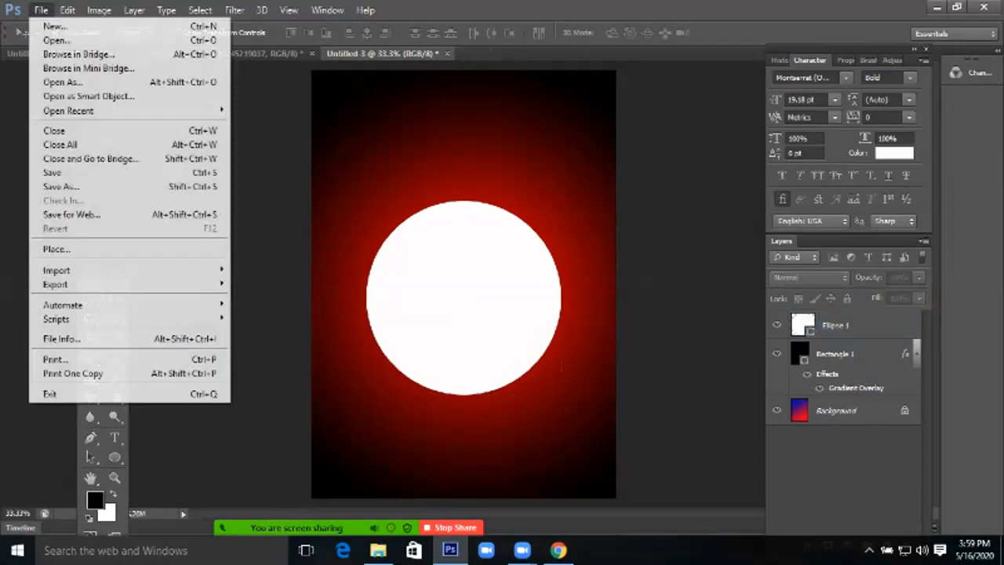
pyautogui.click(57, 248)
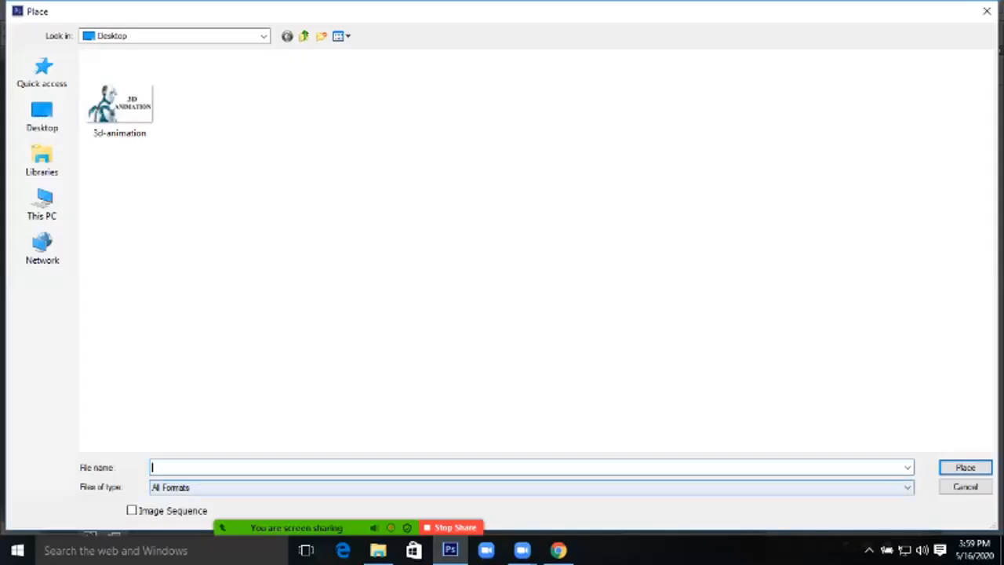
pyautogui.doubleClick(504, 313)
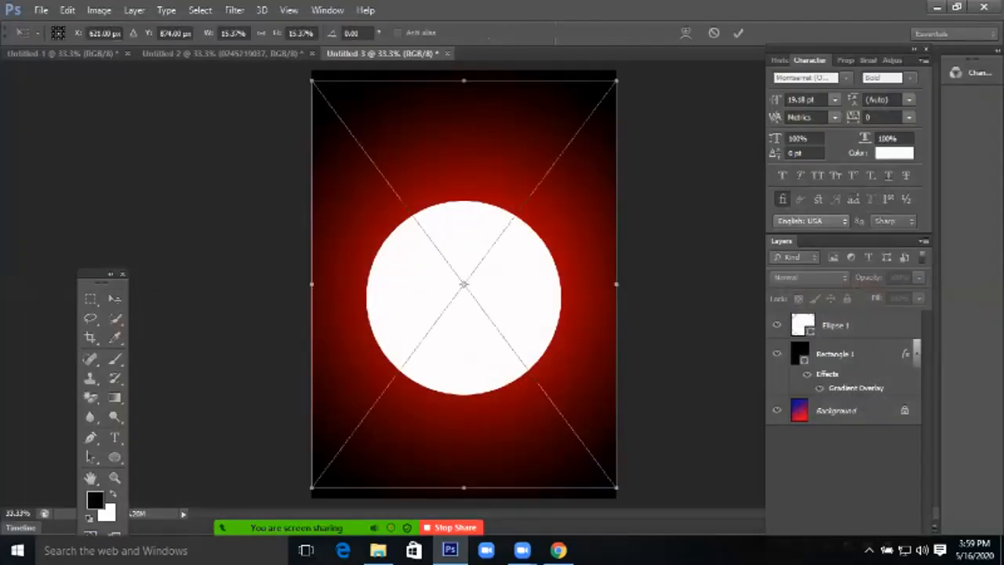
pyautogui.press('Return')
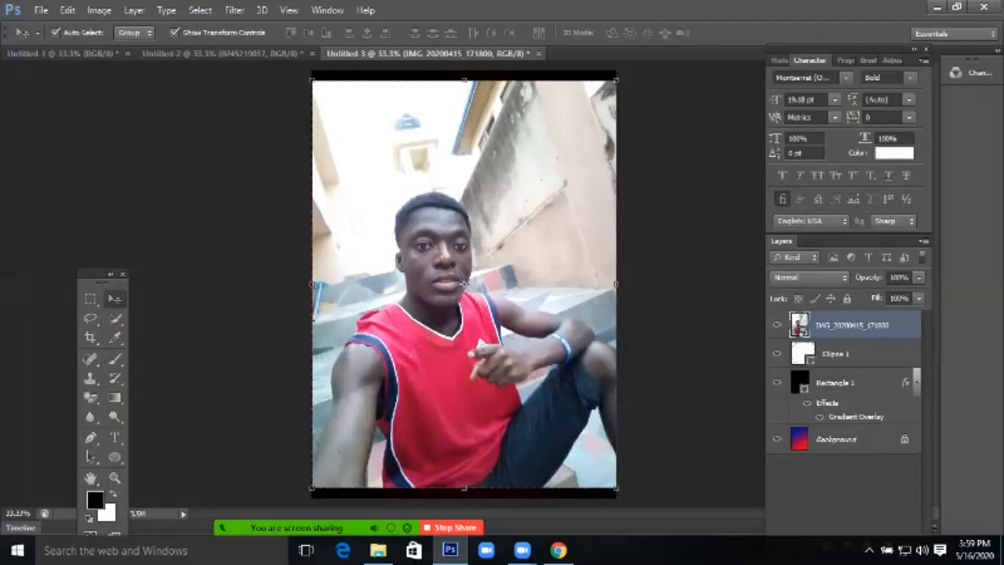
pyautogui.press('alt')
pyautogui.moveTo(616, 487); pyautogui.dragTo(545, 393)
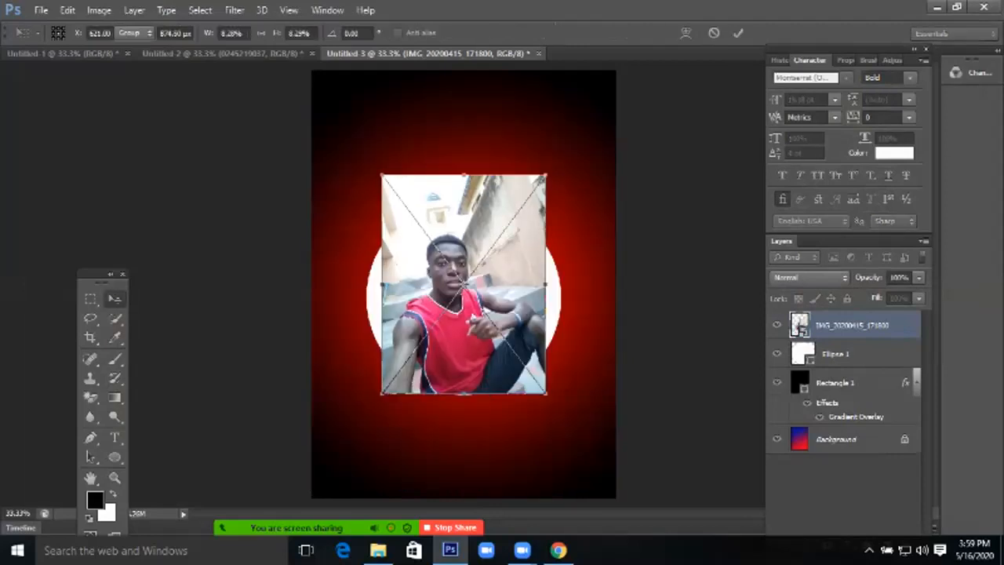
pyautogui.press('Return')
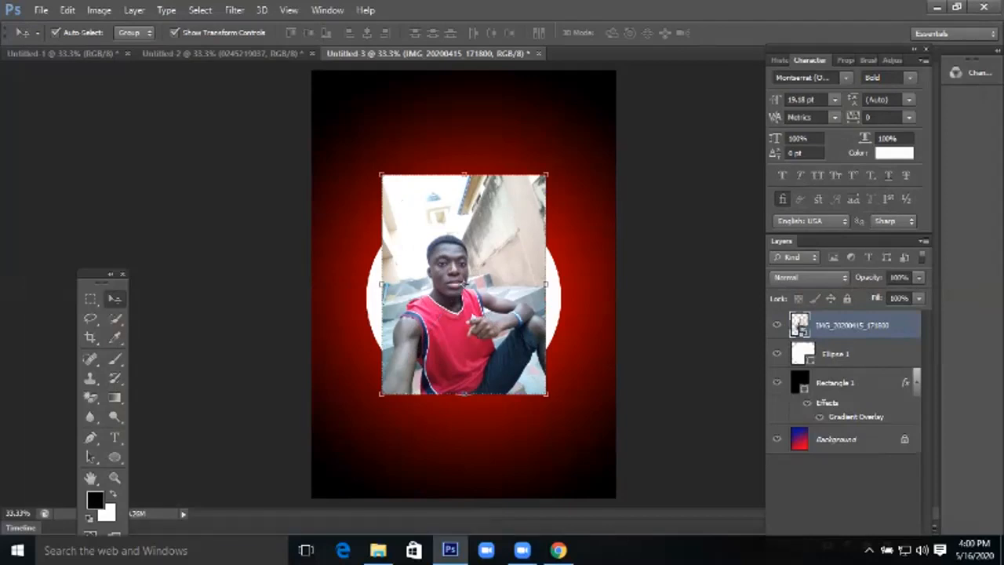
# Clip the photo to the Ellipse 1 circle with a clipping mask and enlarge it to fill
pyautogui.moveTo(378, 550)
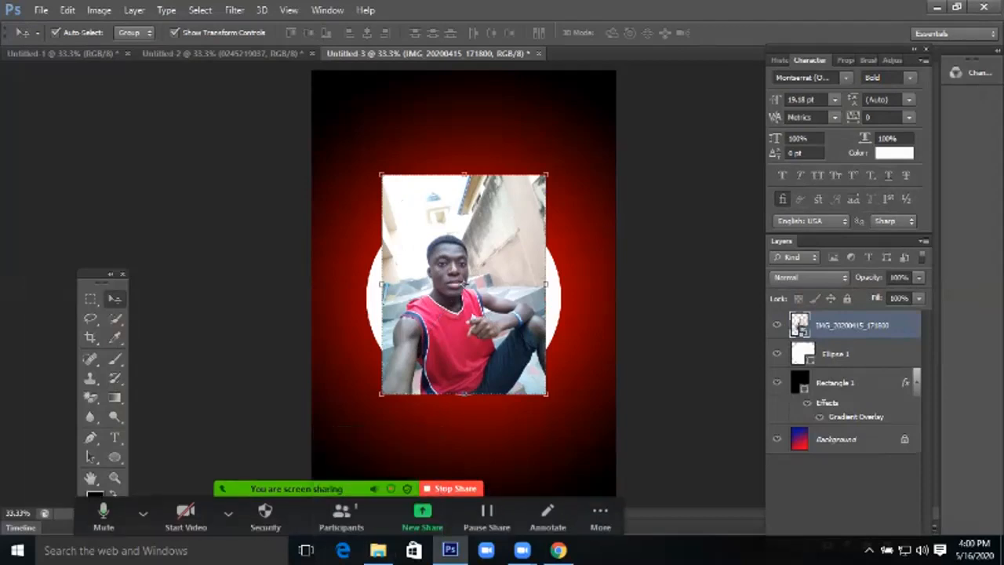
pyautogui.rightClick(893, 325)
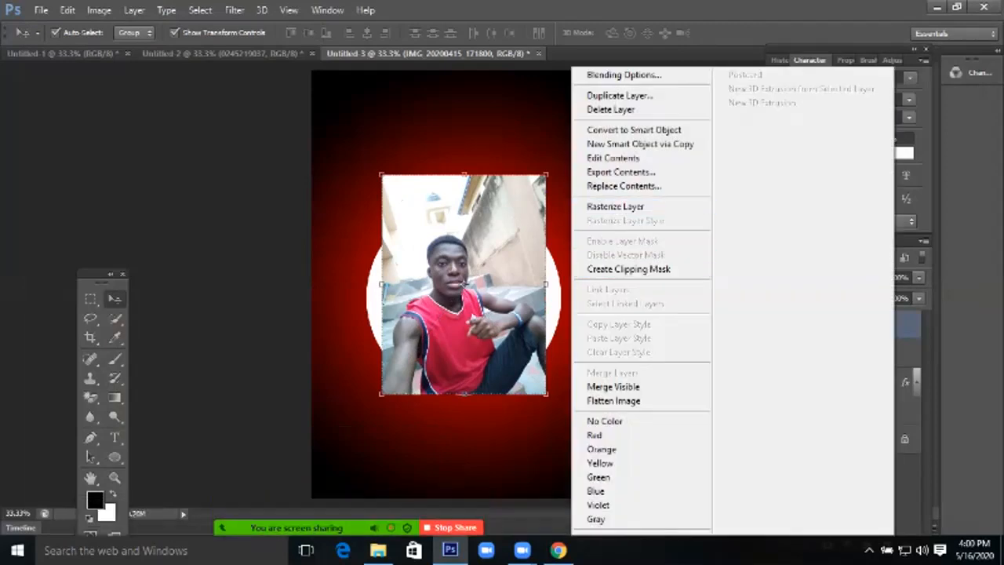
pyautogui.click(628, 269)
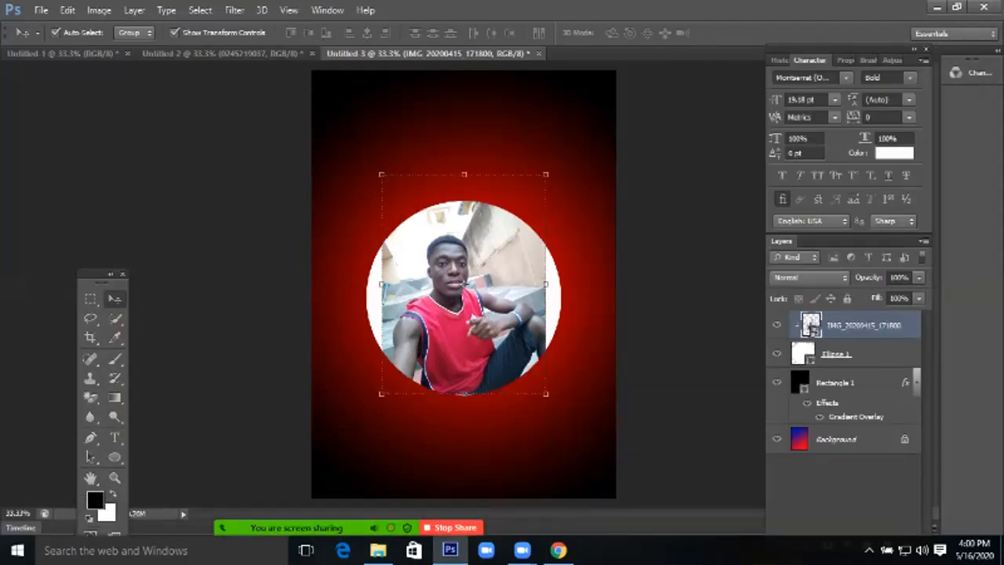
pyautogui.moveTo(545, 394); pyautogui.dragTo(581, 441)
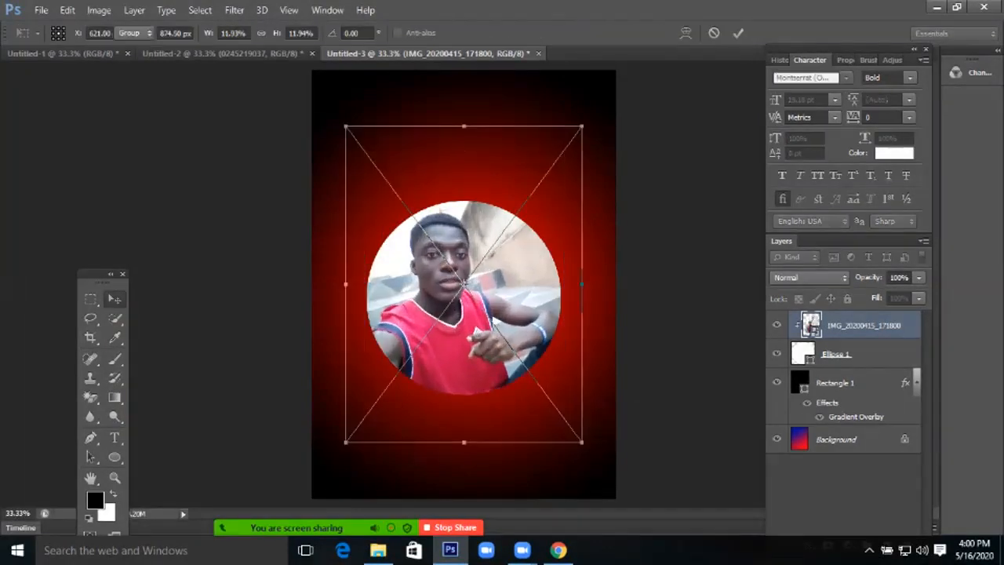
pyautogui.press('Return')
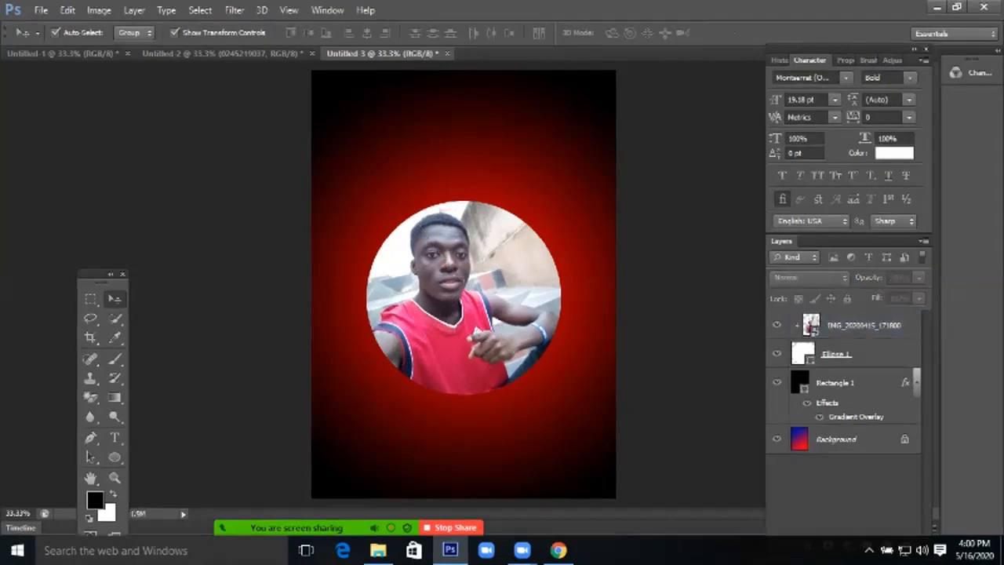
# Draw a smaller circle overlapping the photo circle's lower right, then place photo IMG-20200510-WA0005 from Desktop
pyautogui.click(114, 456)
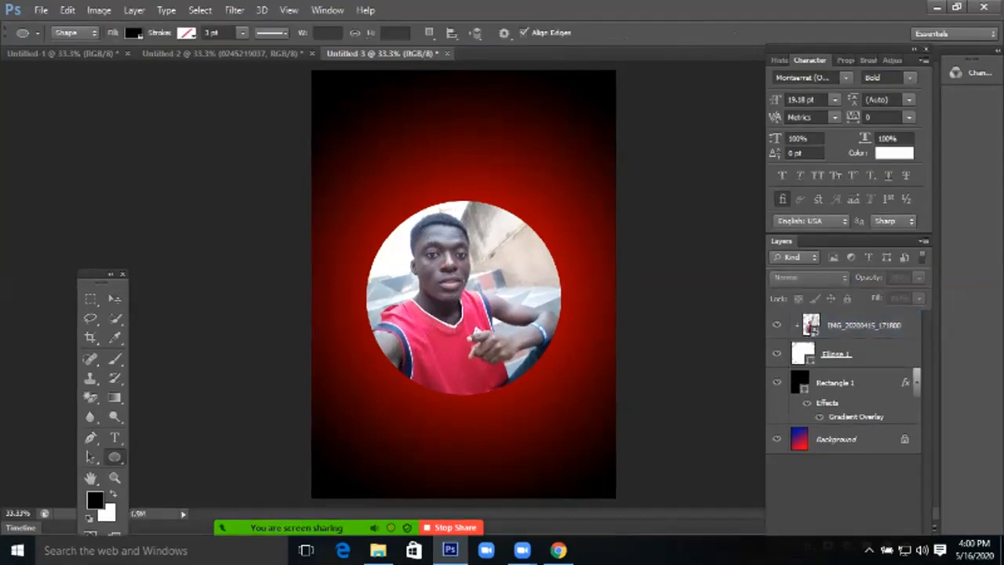
pyautogui.moveTo(465, 364); pyautogui.dragTo(566, 465)
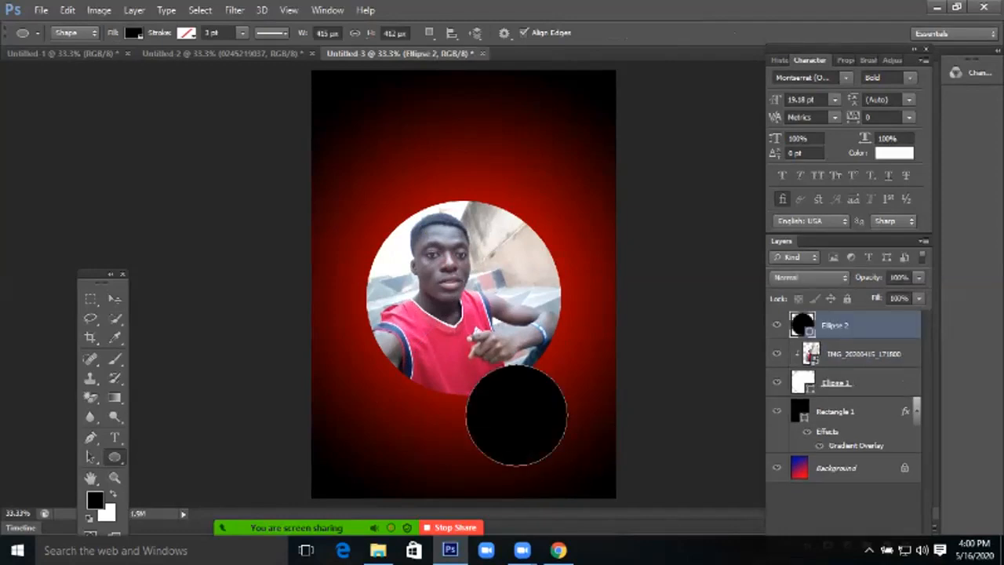
pyautogui.click(41, 10)
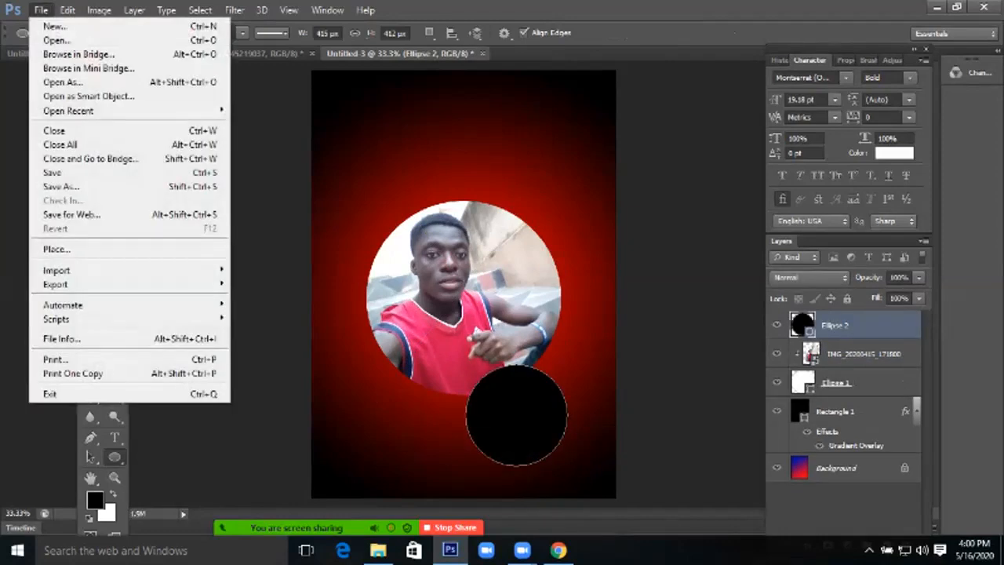
pyautogui.click(56, 248)
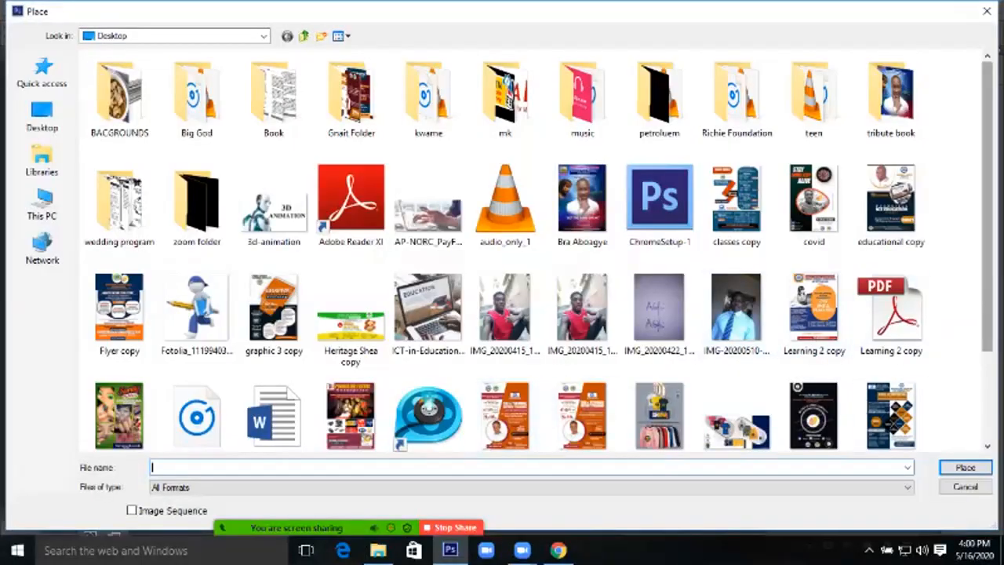
pyautogui.scroll(-1, 537, 259)
pyautogui.scroll(-3, 538, 260)
pyautogui.scroll(4, 538, 260)
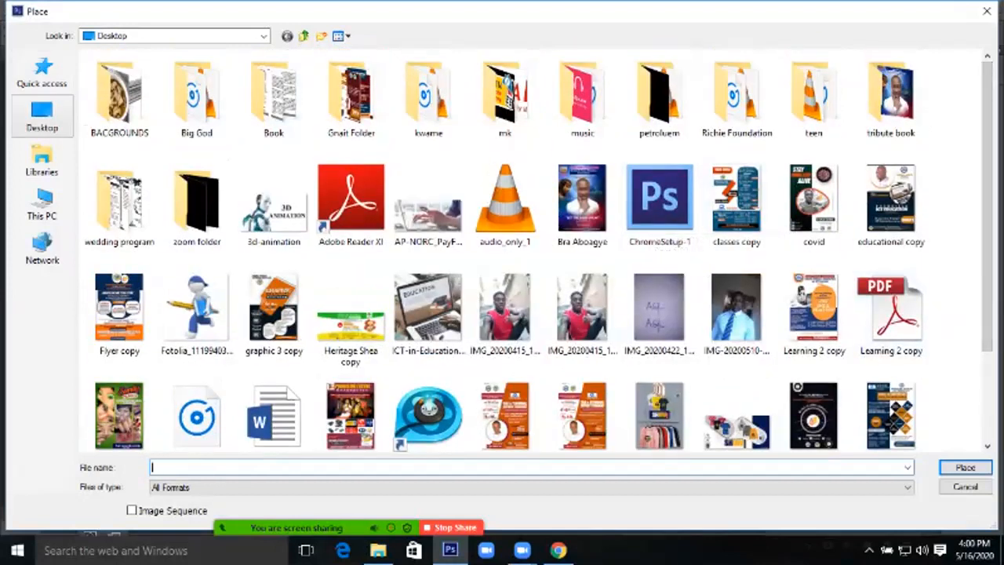
pyautogui.click(41, 116)
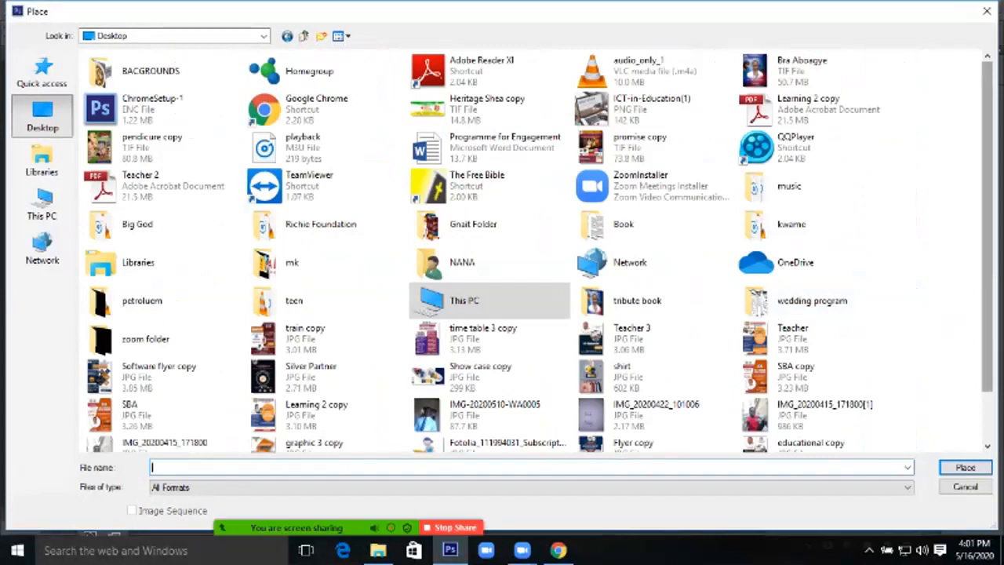
pyautogui.scroll(-2, 823, 356)
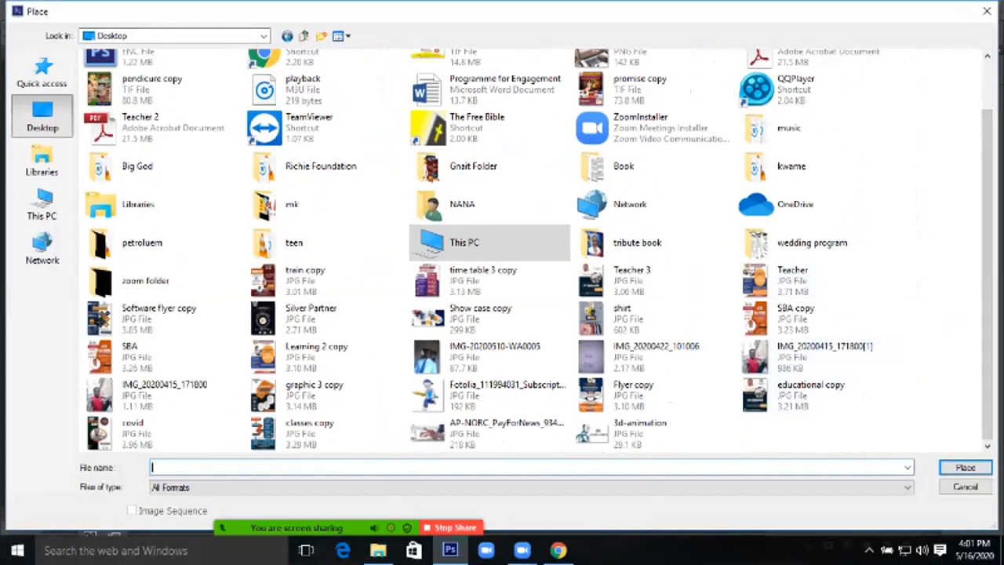
pyautogui.scroll(3, 824, 357)
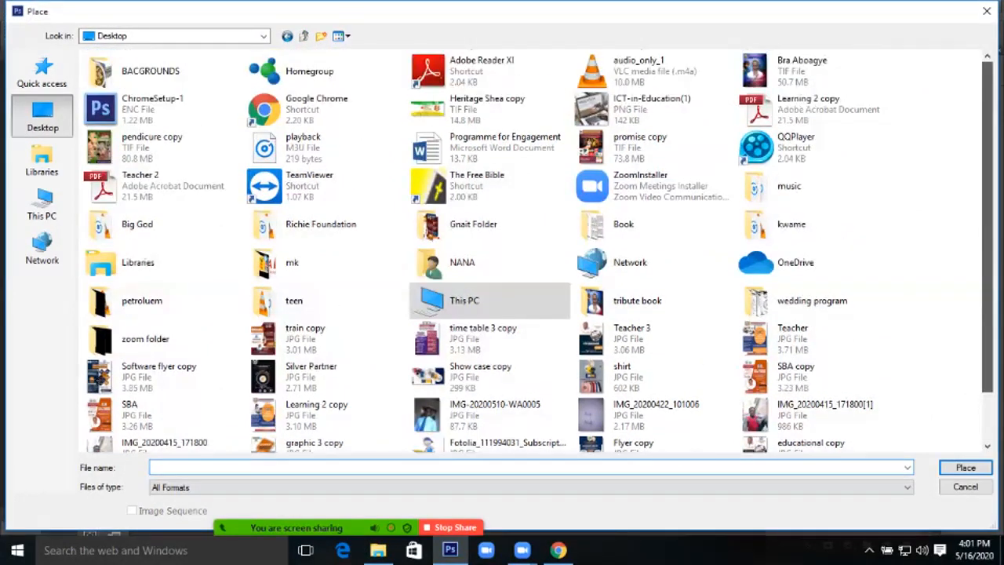
pyautogui.scroll(-3, 823, 357)
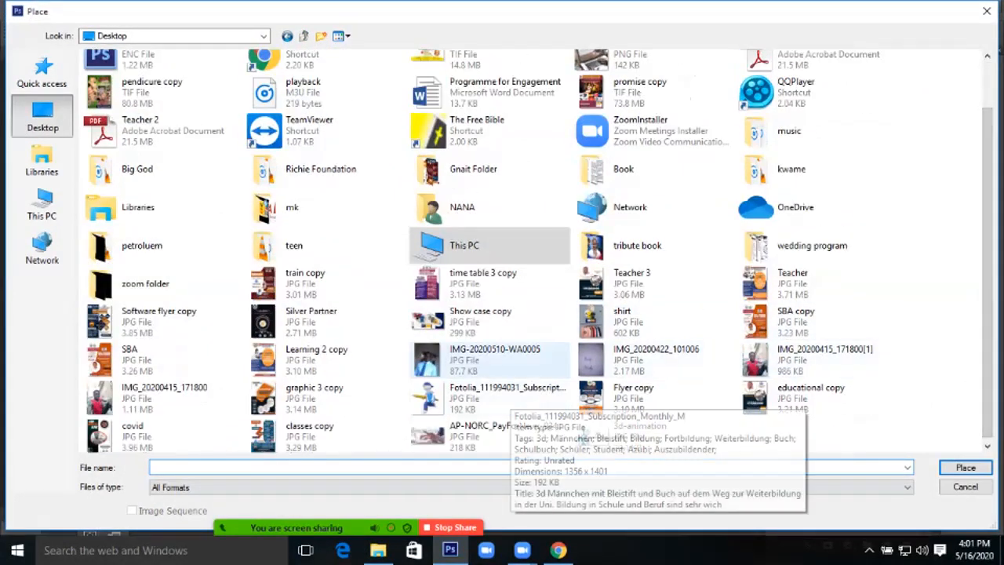
pyautogui.press('Escape')
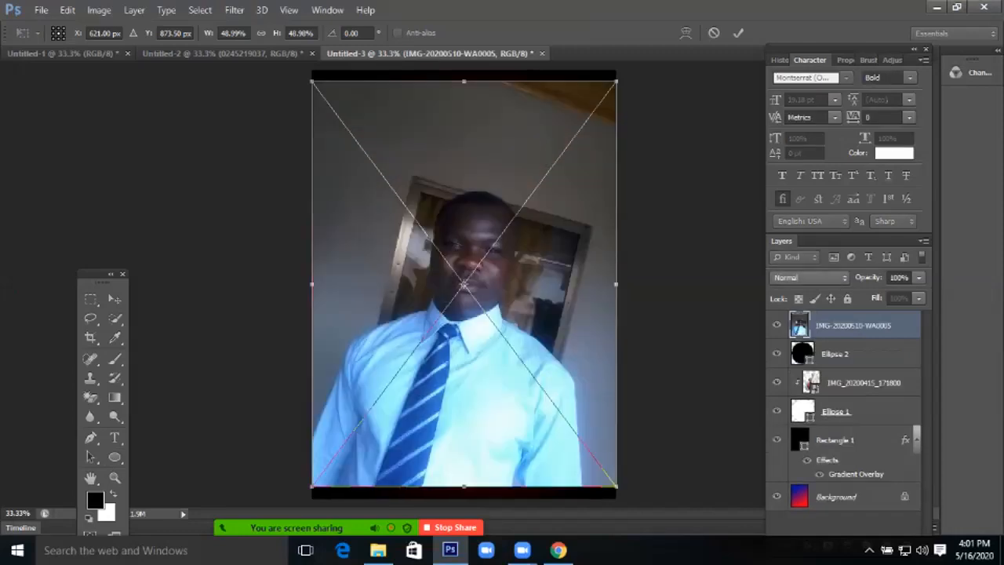
# Shrink the second photo and move it over the lower black circle
pyautogui.press('Return')
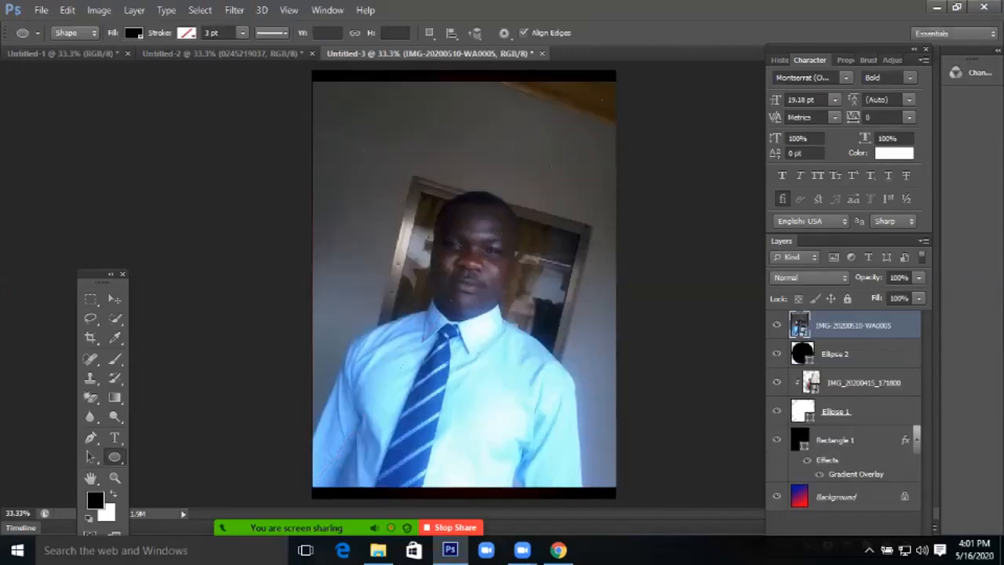
pyautogui.press('v')
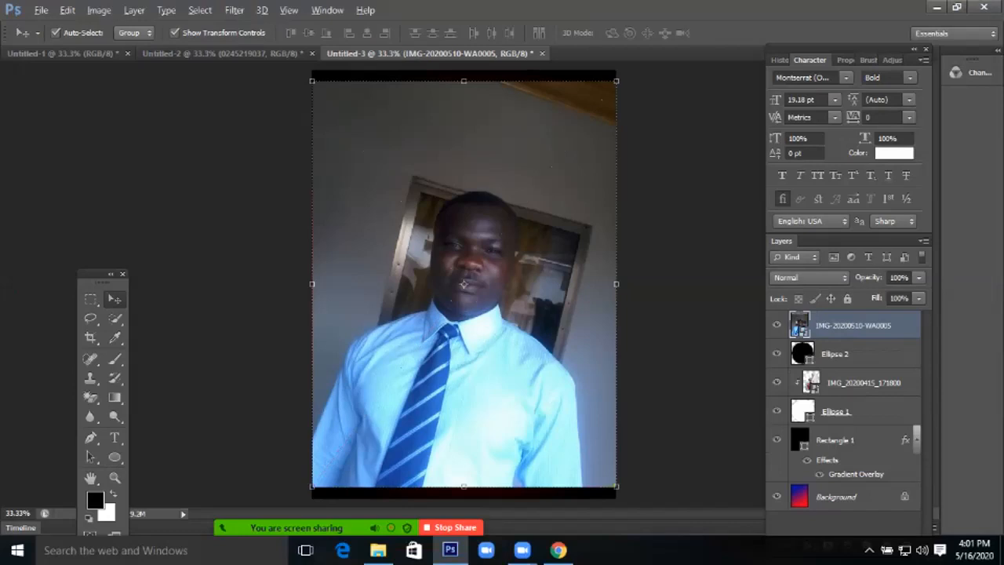
pyautogui.hotkey('ctrl', 't')
pyautogui.moveTo(616, 488); pyautogui.dragTo(510, 345)
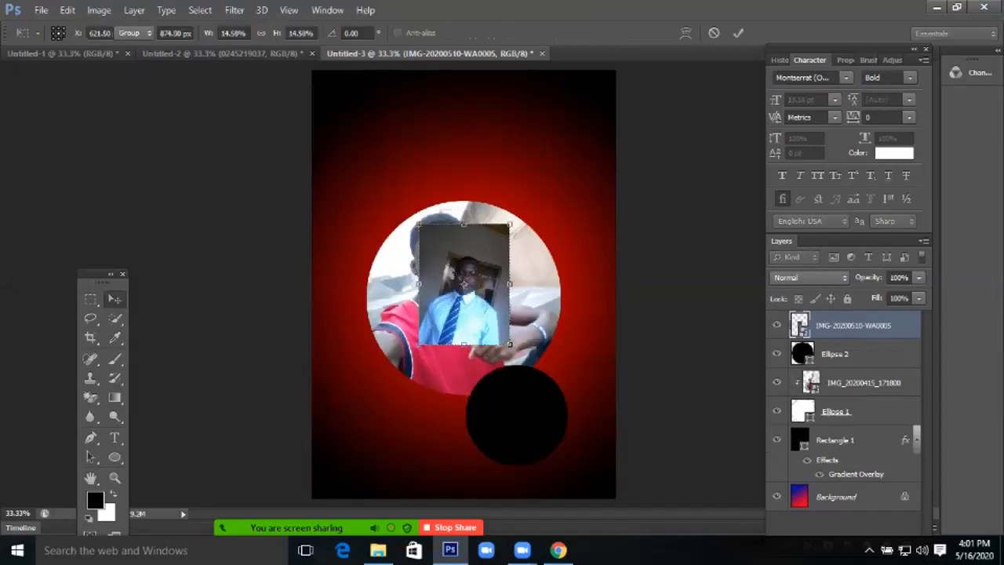
pyautogui.press('Return')
pyautogui.moveTo(463, 284); pyautogui.dragTo(509, 404)
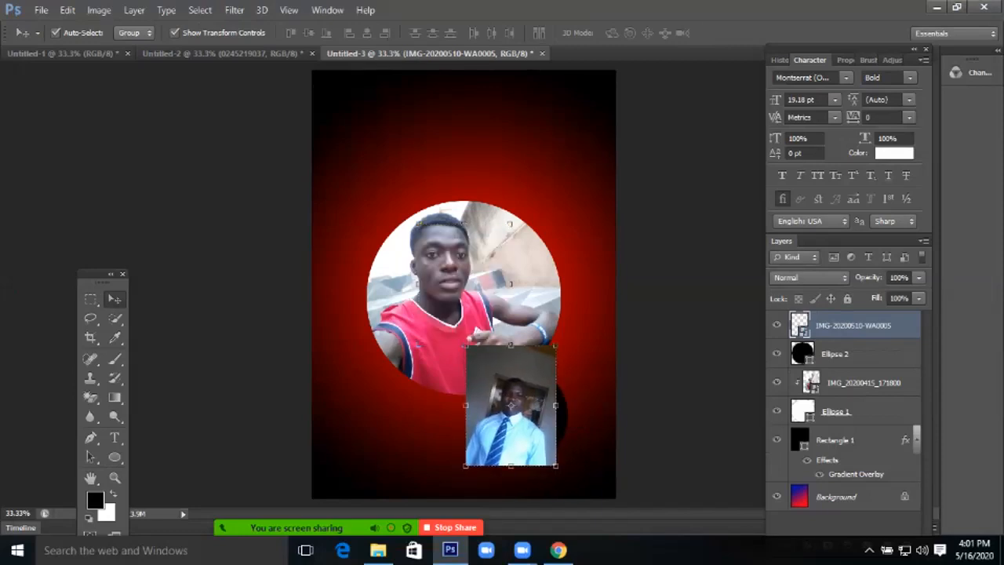
# Clip the second photo to Ellipse 2, then enlarge and nudge it to fill the circle
pyautogui.rightClick(854, 324)
pyautogui.click(655, 269)
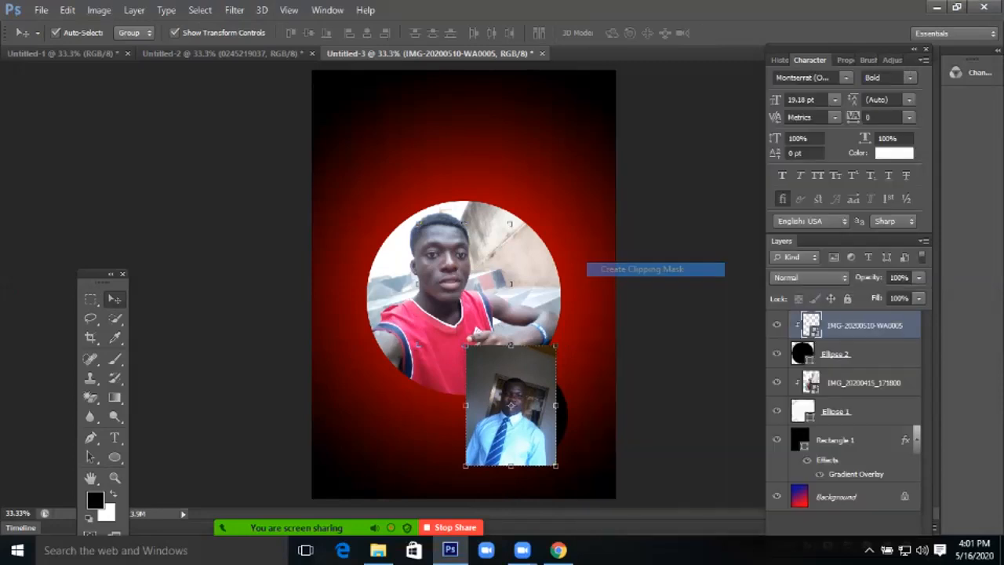
pyautogui.moveTo(556, 466); pyautogui.dragTo(569, 482)
pyautogui.moveTo(527, 437); pyautogui.dragTo(533, 437)
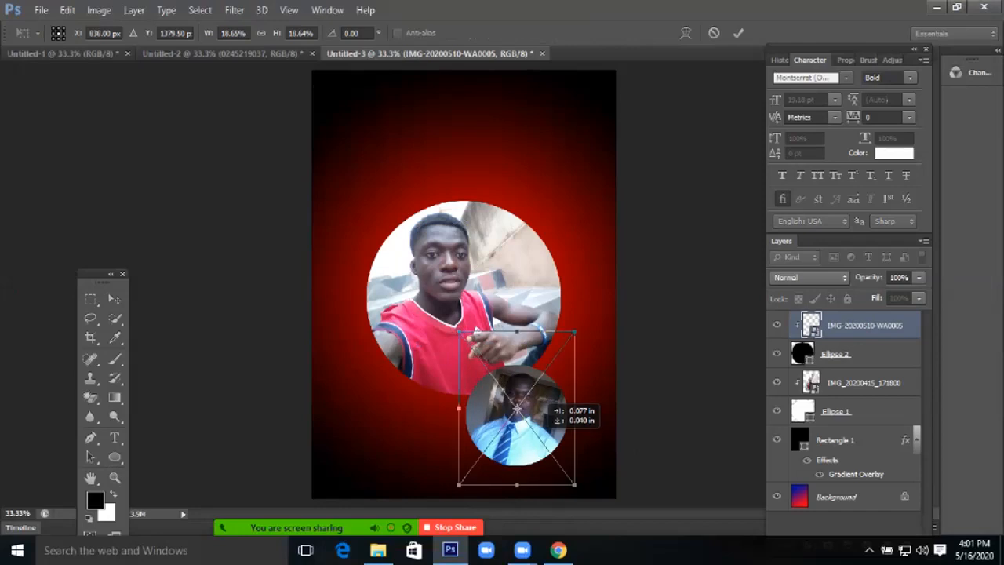
pyautogui.press('Return')
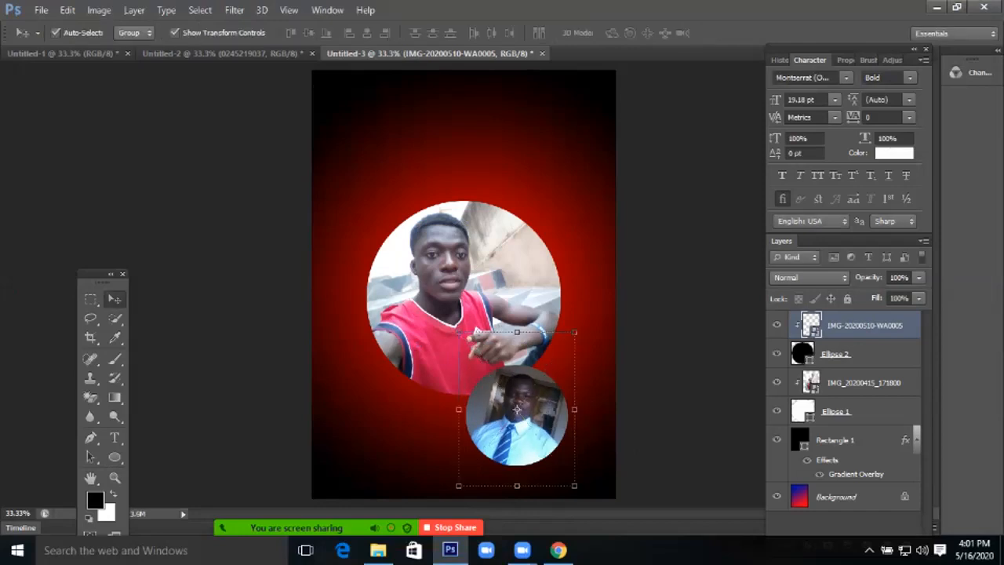
pyautogui.click(682, 353)
# Add a 'SILVER GALLERY' text line near the top of the flyer
pyautogui.press('h')
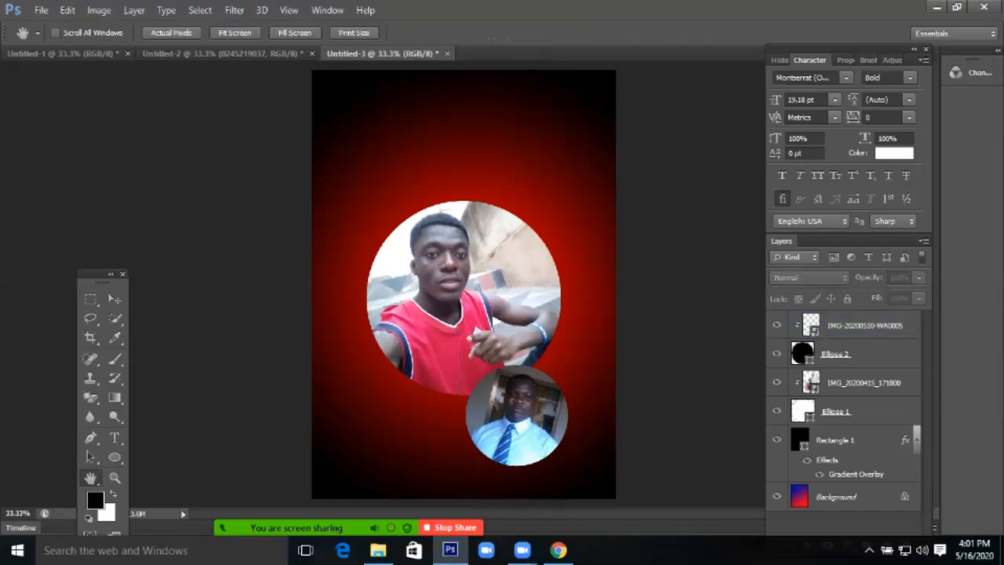
pyautogui.click(526, 423)
pyautogui.moveTo(579, 405); pyautogui.dragTo(539, 356)
pyautogui.click(114, 437)
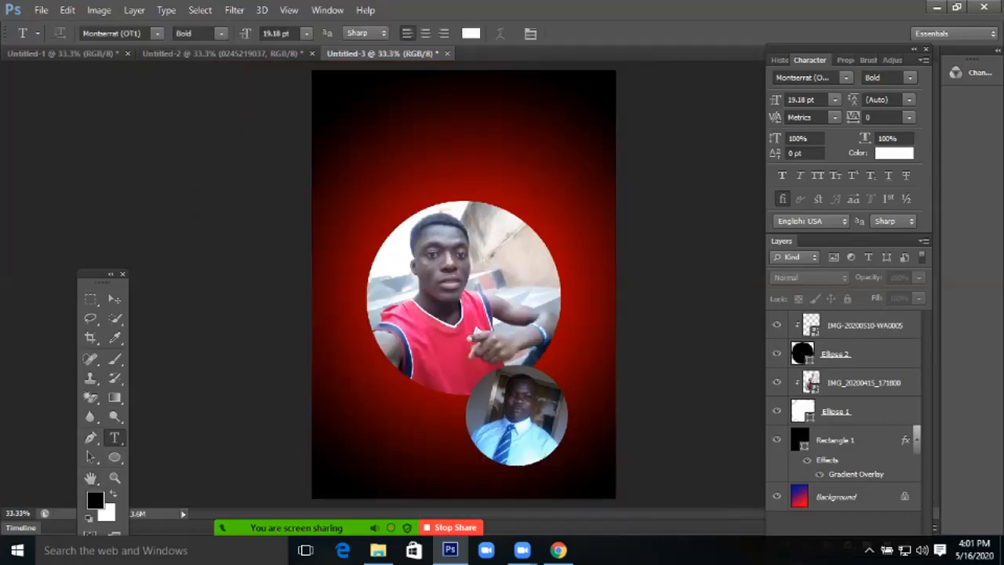
pyautogui.click(410, 122)
pyautogui.write('SILVER ')
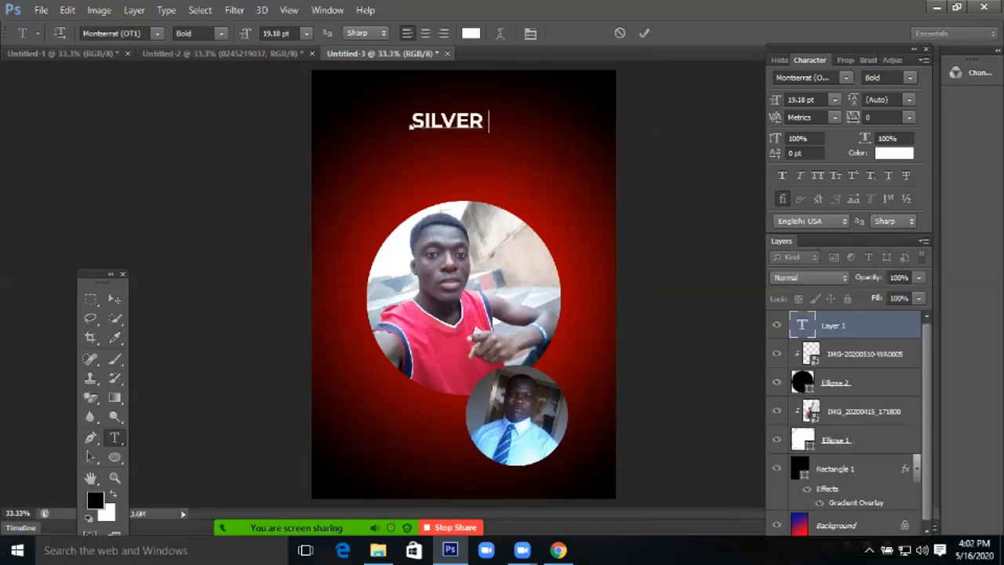
pyautogui.write('GALLERY')
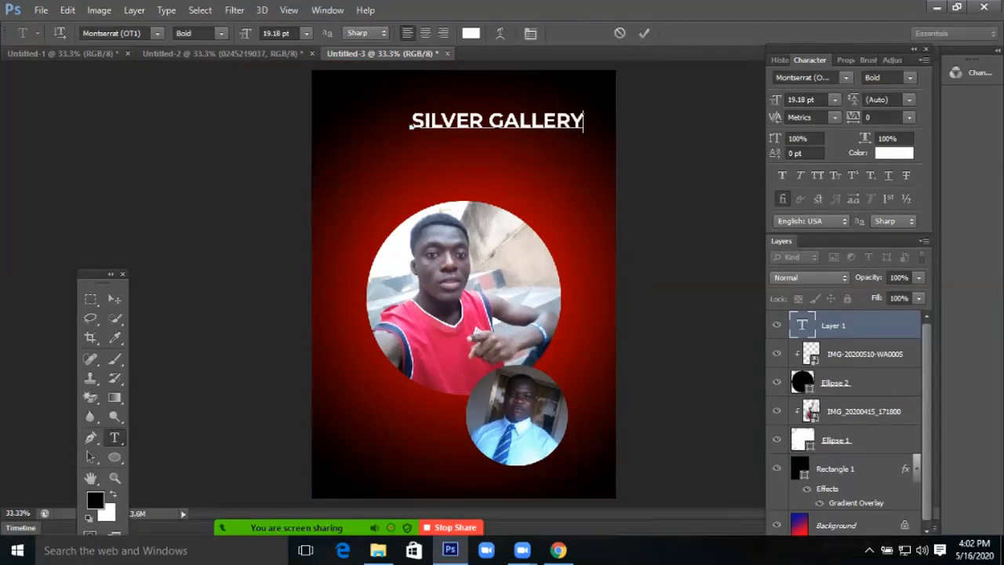
# Colour the whole SILVER GALLERY title coral red
pyautogui.hotkey('ctrl', 'a')
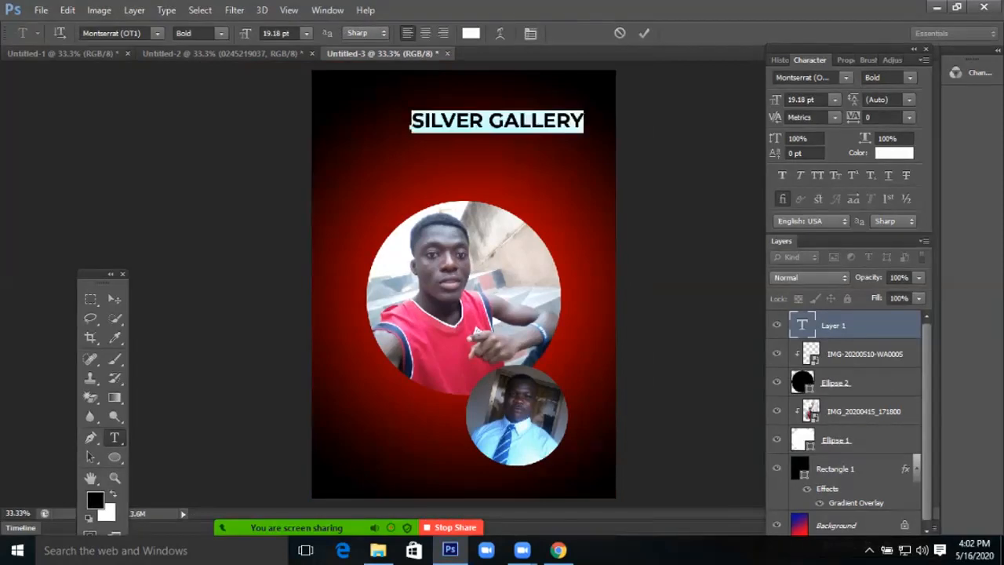
pyautogui.click(470, 33)
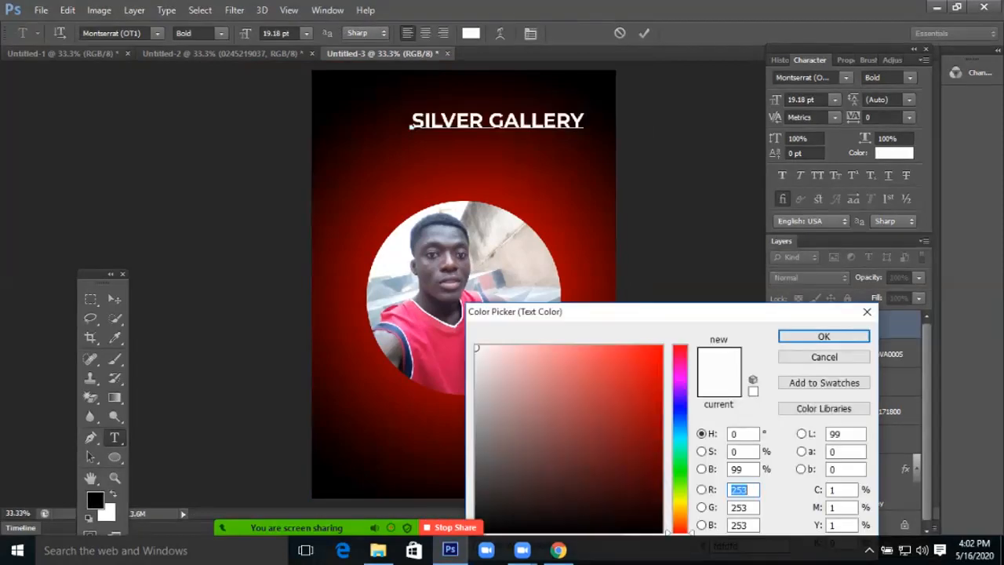
pyautogui.click(584, 350)
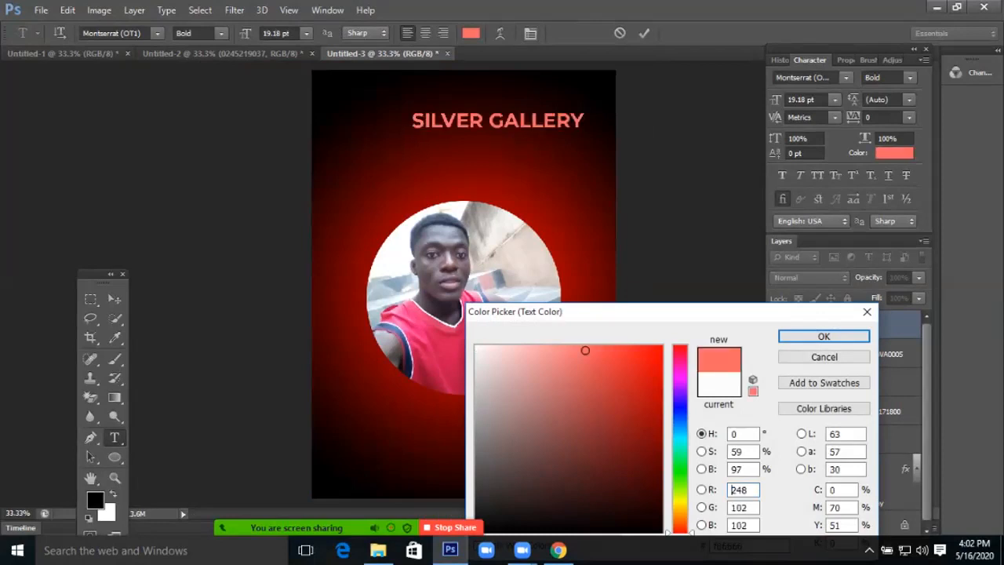
pyautogui.press('Return')
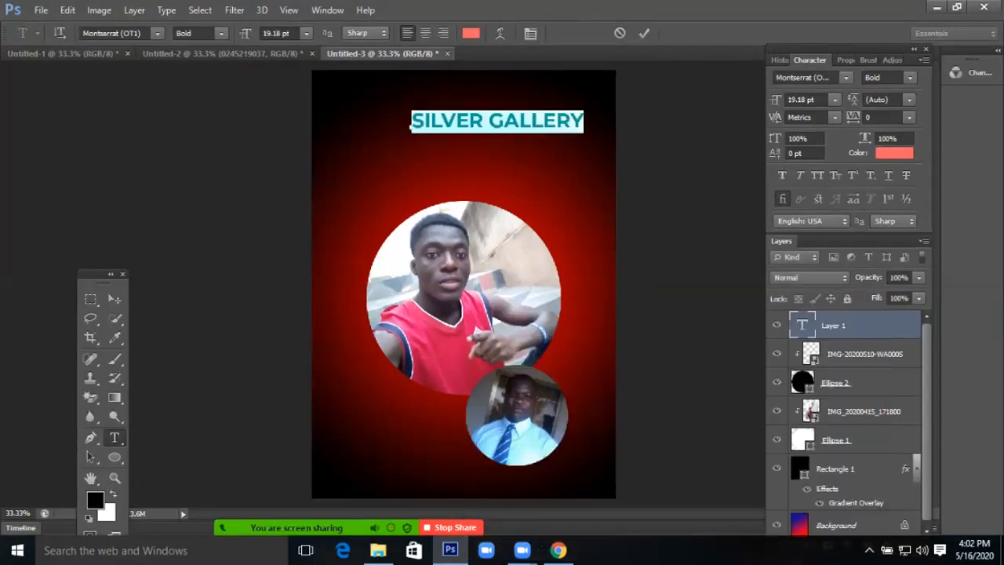
# Centre the title horizontally near the top of the flyer
pyautogui.click(114, 298)
pyautogui.moveTo(548, 120); pyautogui.dragTo(515, 126)
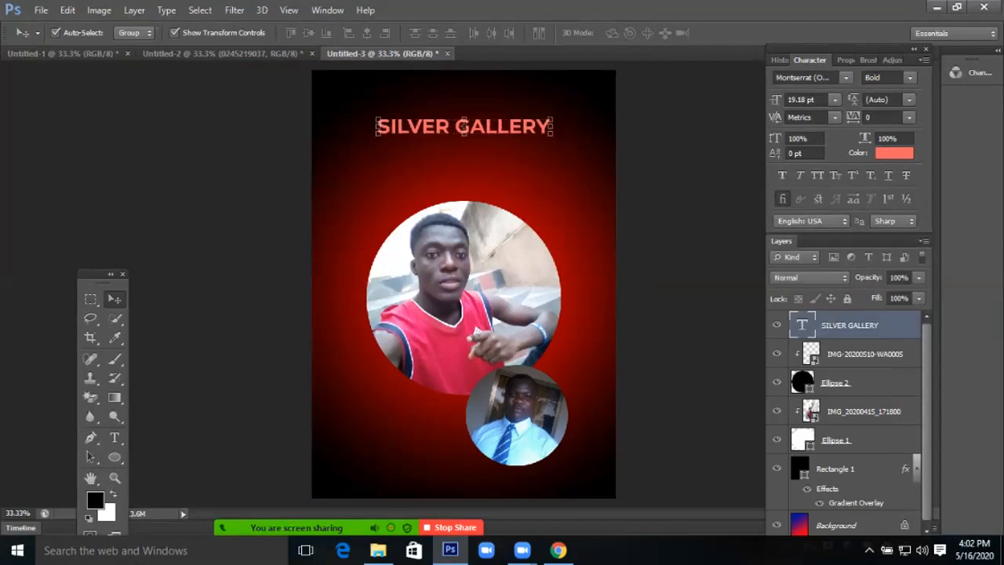
pyautogui.press('h')
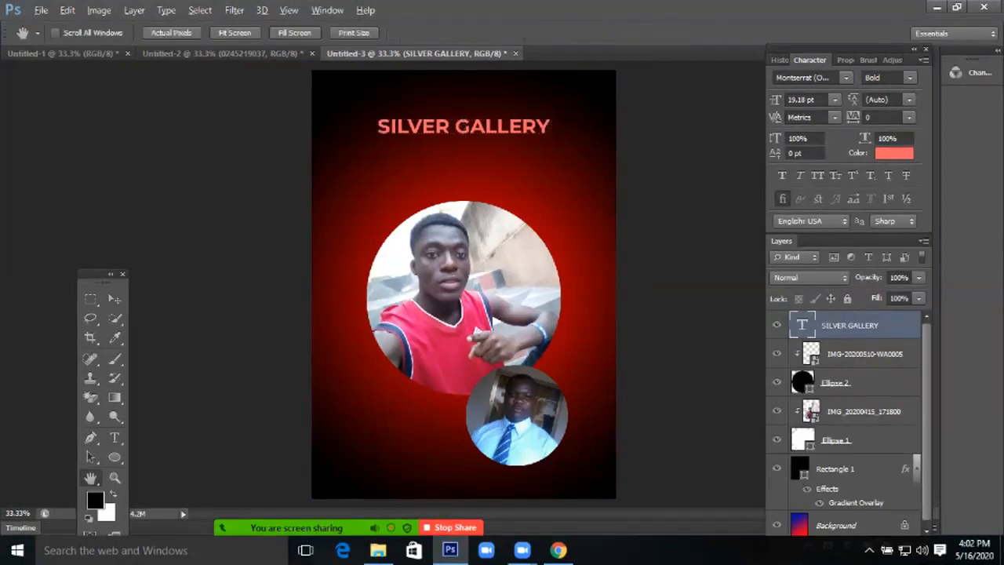
pyautogui.hotkey('ctrl', '-')
pyautogui.hotkey('ctrl', '+')
pyautogui.press('v')
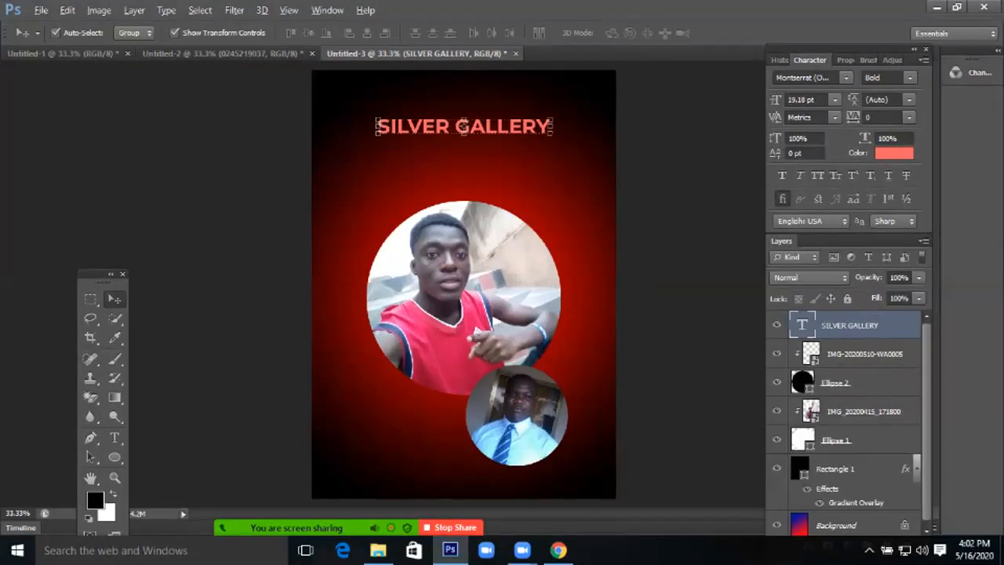
# Duplicate the title near the bottom and retype the copy as the gallery's phone number
pyautogui.moveTo(463, 125); pyautogui.dragTo(408, 478)
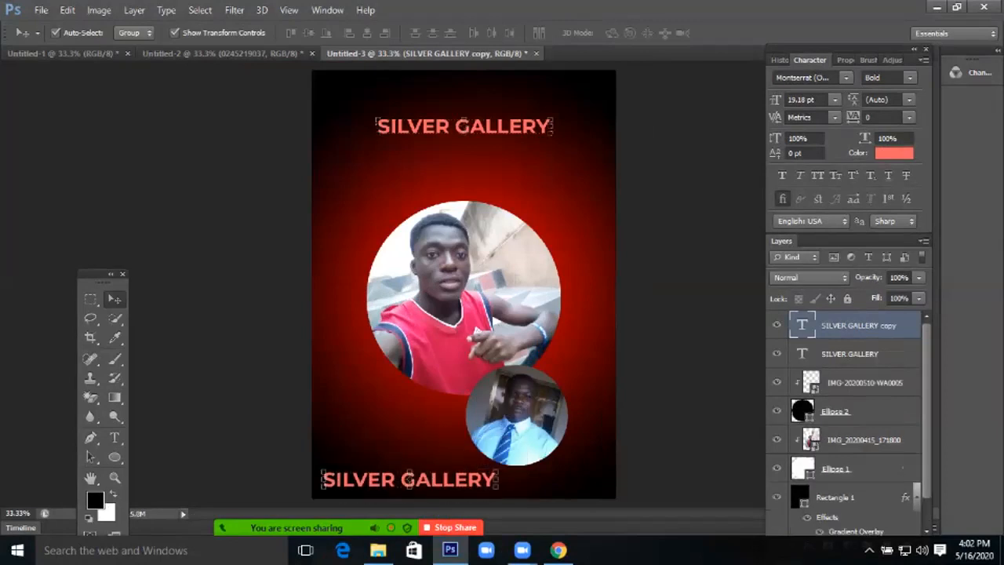
pyautogui.press('t')
pyautogui.click(468, 479)
pyautogui.hotkey('ctrl', 'a')
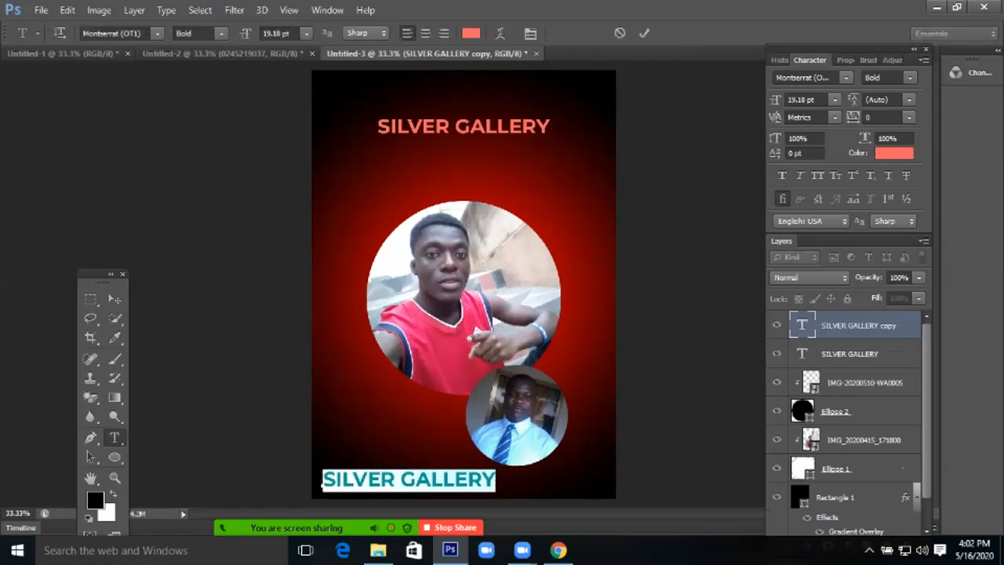
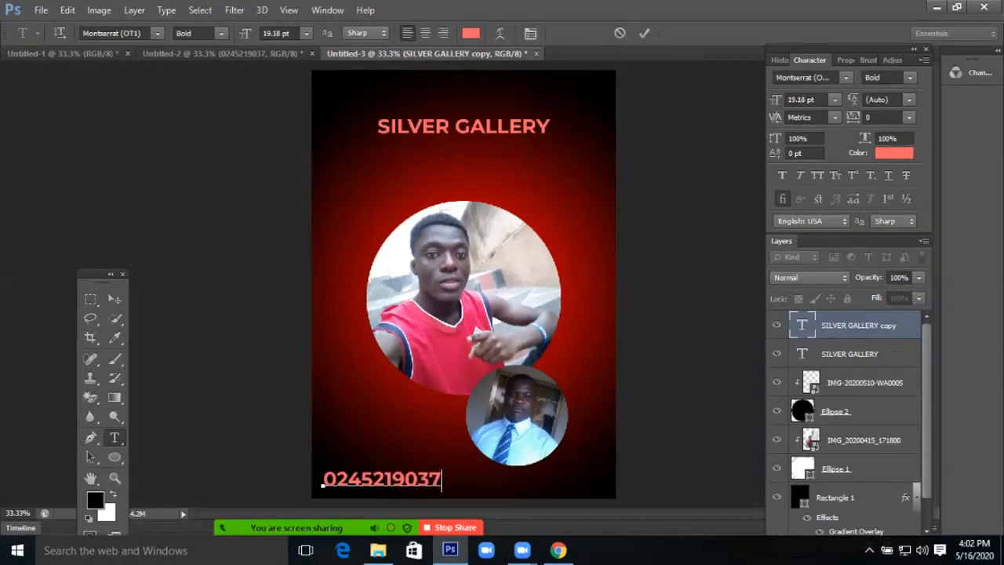
# Set the phone number's text colour to pure white
pyautogui.hotkey('ctrl', 'a')
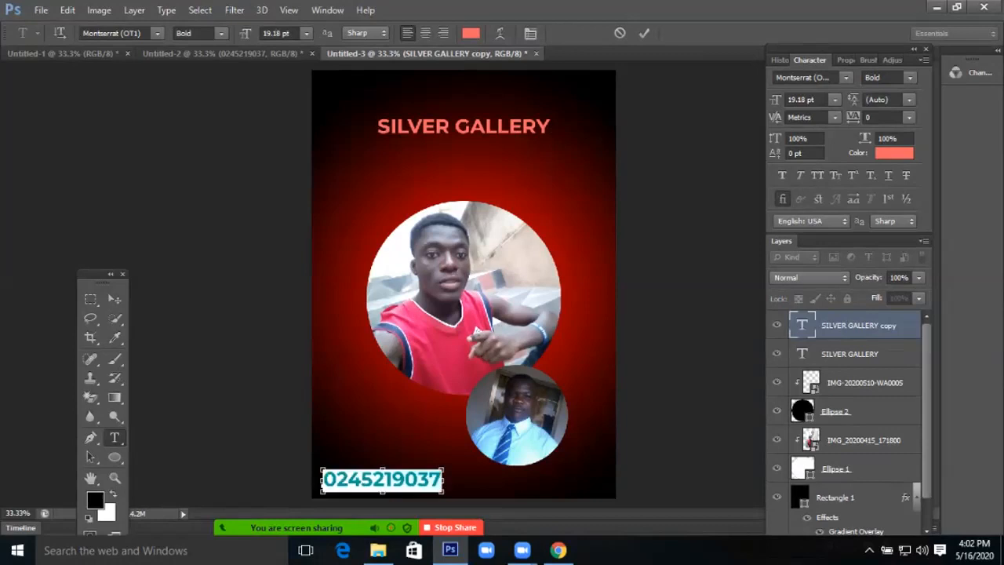
pyautogui.click(471, 32)
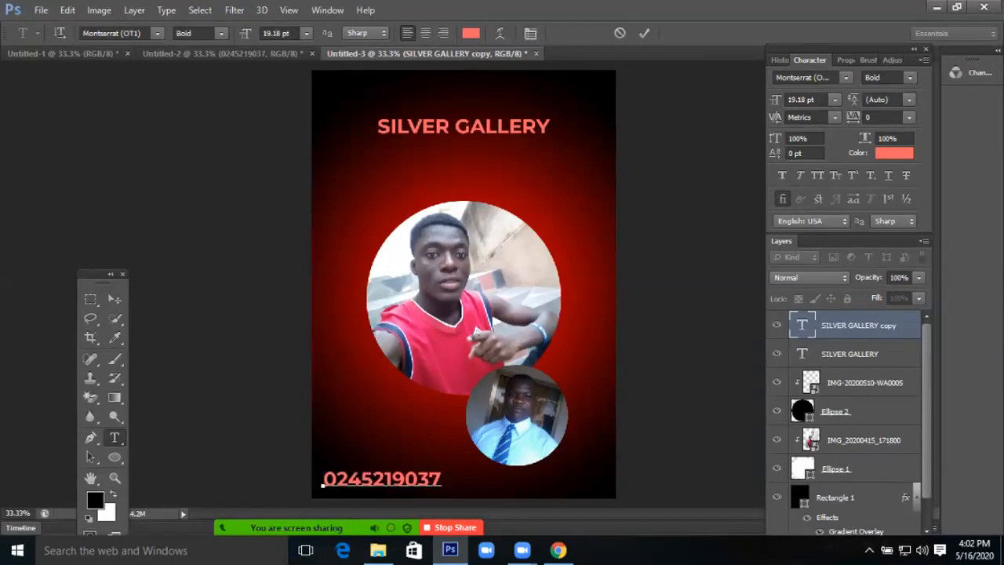
pyautogui.click(487, 347)
pyautogui.moveTo(487, 348); pyautogui.dragTo(474, 344)
pyautogui.press('Return')
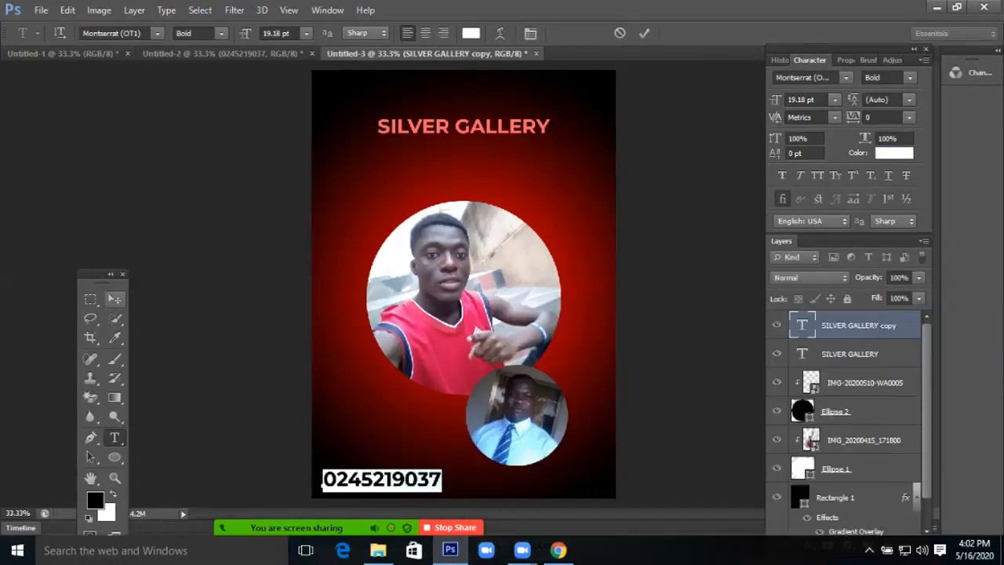
# Move the phone number slightly up and to the right, then deselect it
pyautogui.click(114, 299)
pyautogui.moveTo(429, 438); pyautogui.dragTo(438, 425)
pyautogui.click(251, 424)
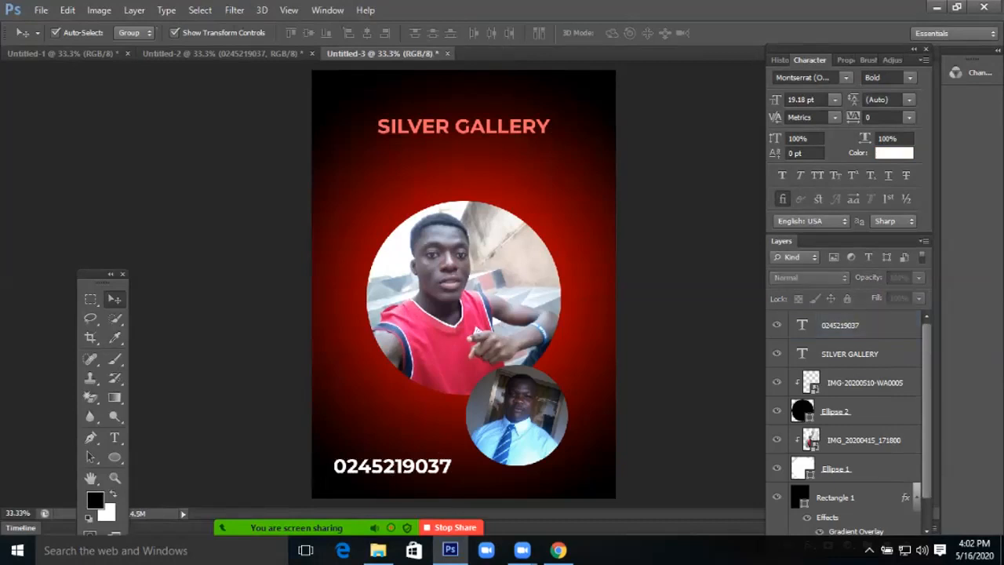
pyautogui.press('space')
pyautogui.scroll(1, 463, 307)
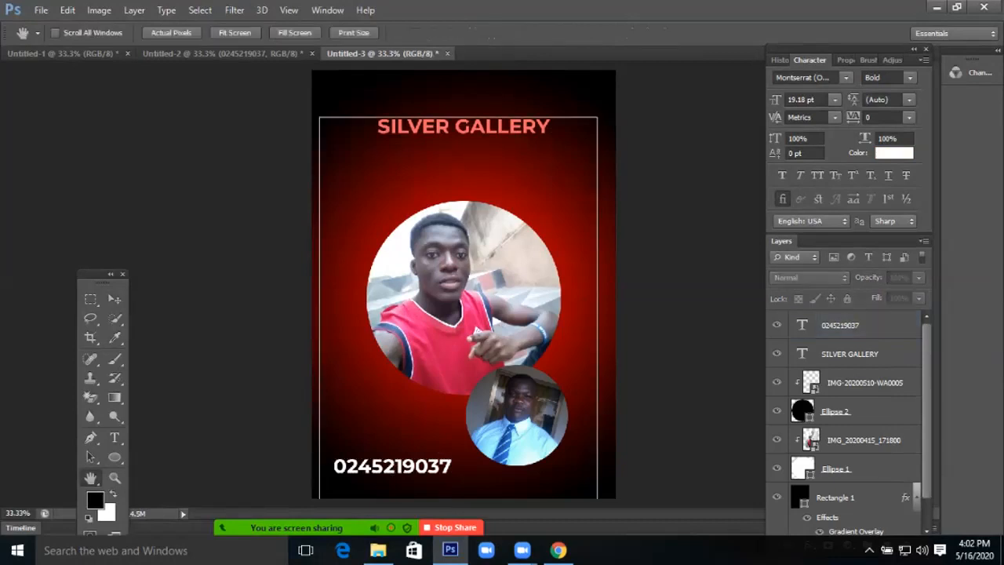
pyautogui.scroll(-1, 463, 308)
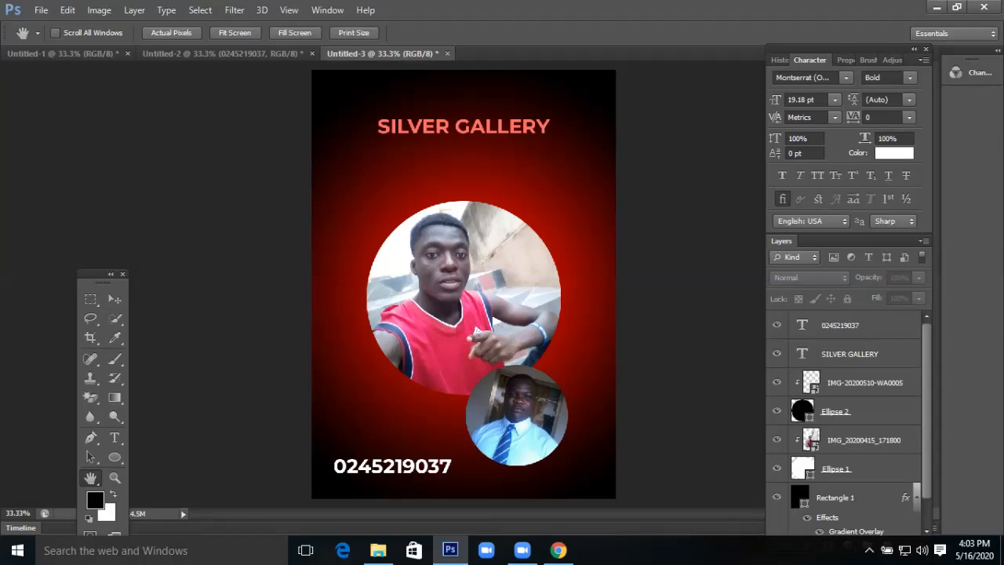
pyautogui.hotkey('ctrl', '+')
pyautogui.hotkey('ctrl', '+')
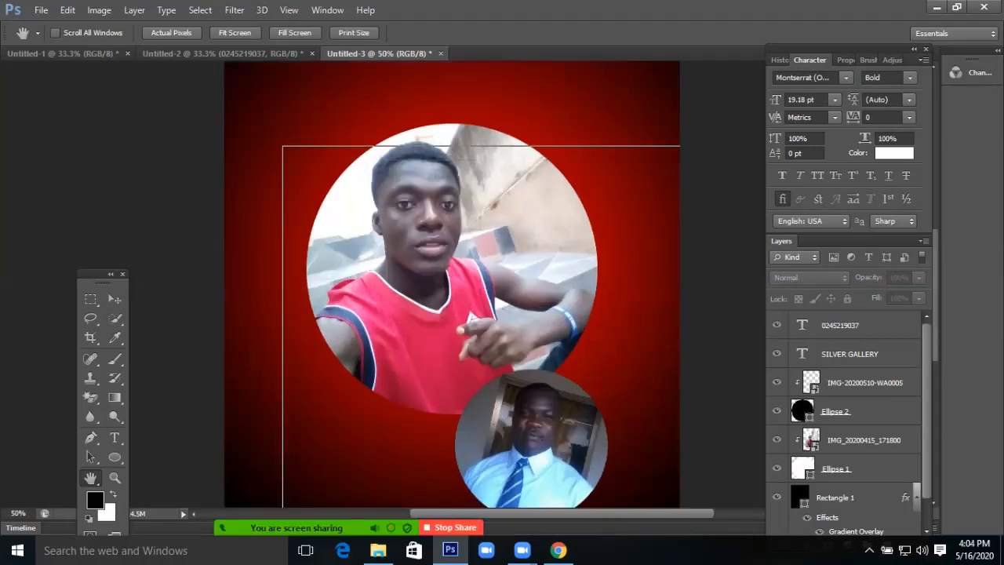
pyautogui.hotkey('ctrl', '-')
pyautogui.hotkey('ctrl', '-')
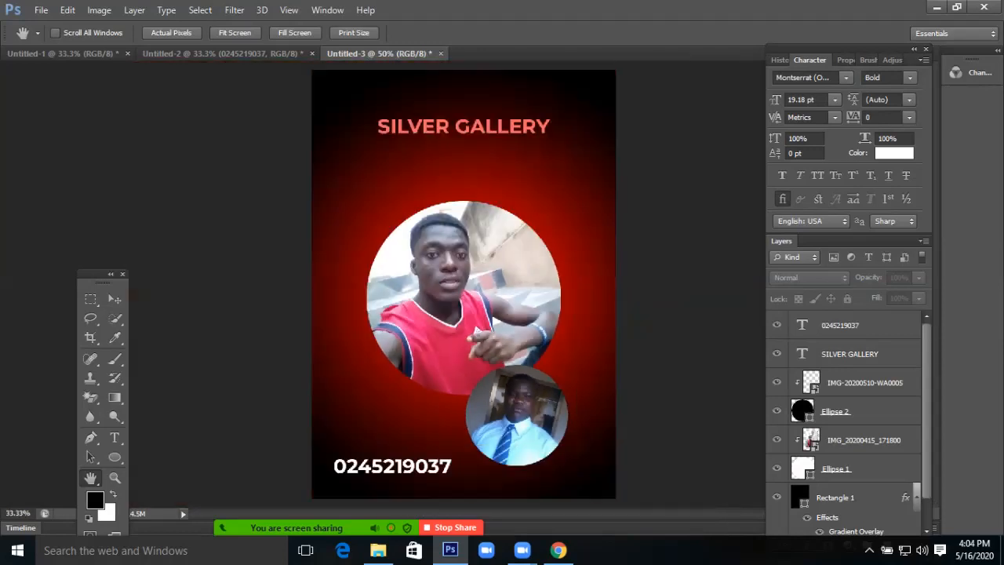
pyautogui.hotkey('ctrl', '-')
pyautogui.hotkey('ctrl', '+')
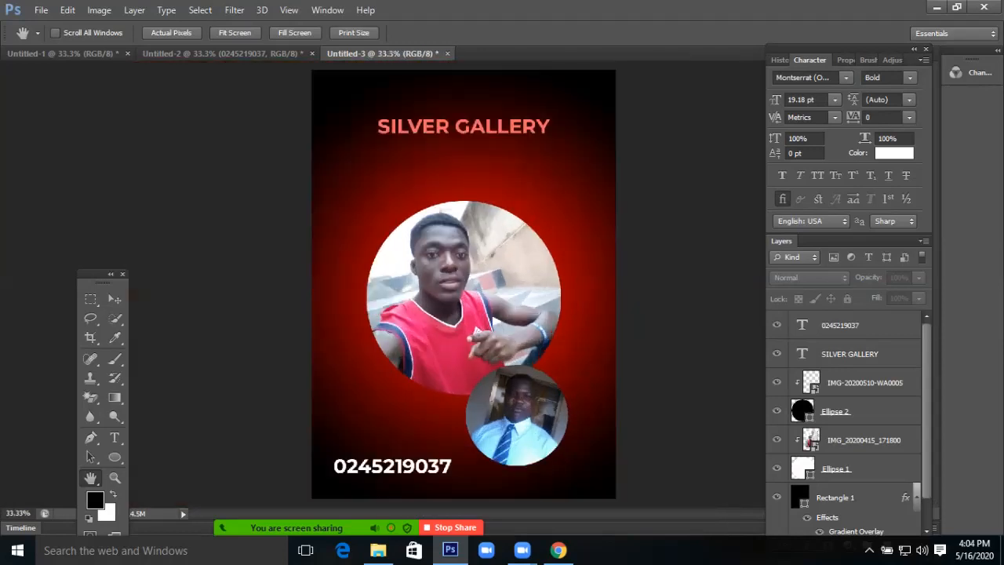